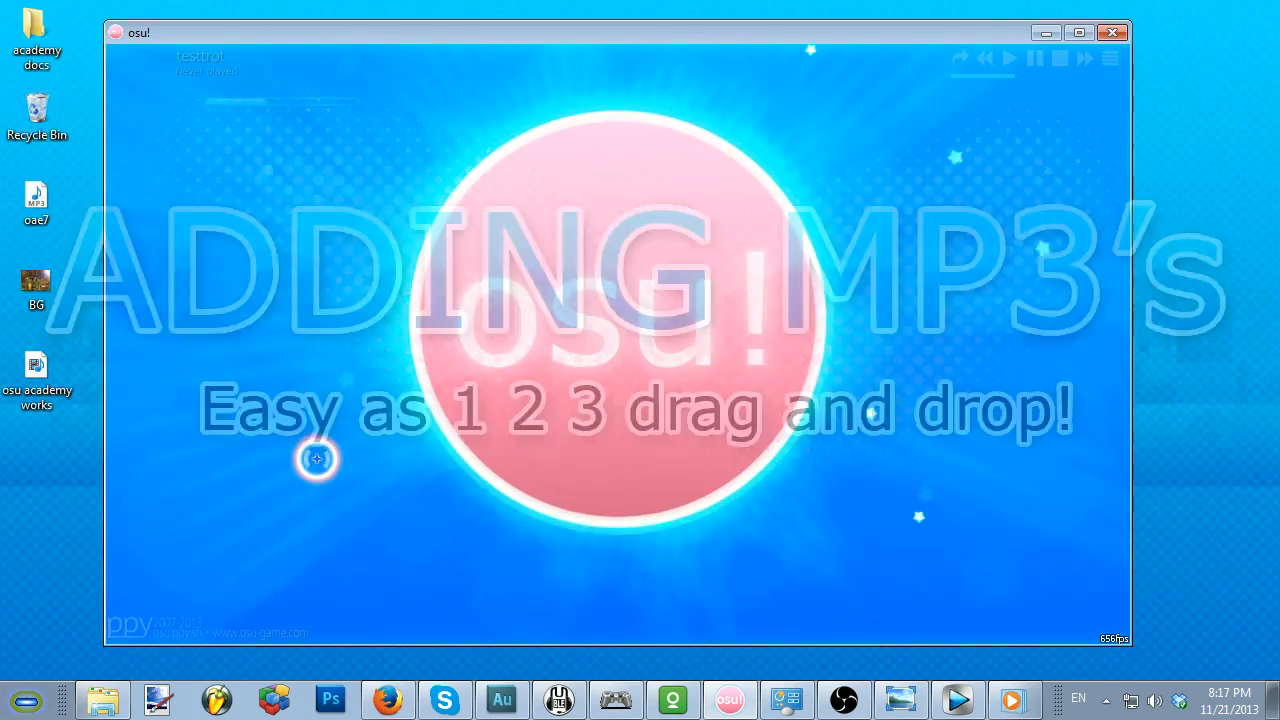
Step: Import Metropolis Zone (ztrot mix) from the Music library into osu! as a new song for mapping
{"action": "left_click", "coordinate": [100, 706]}
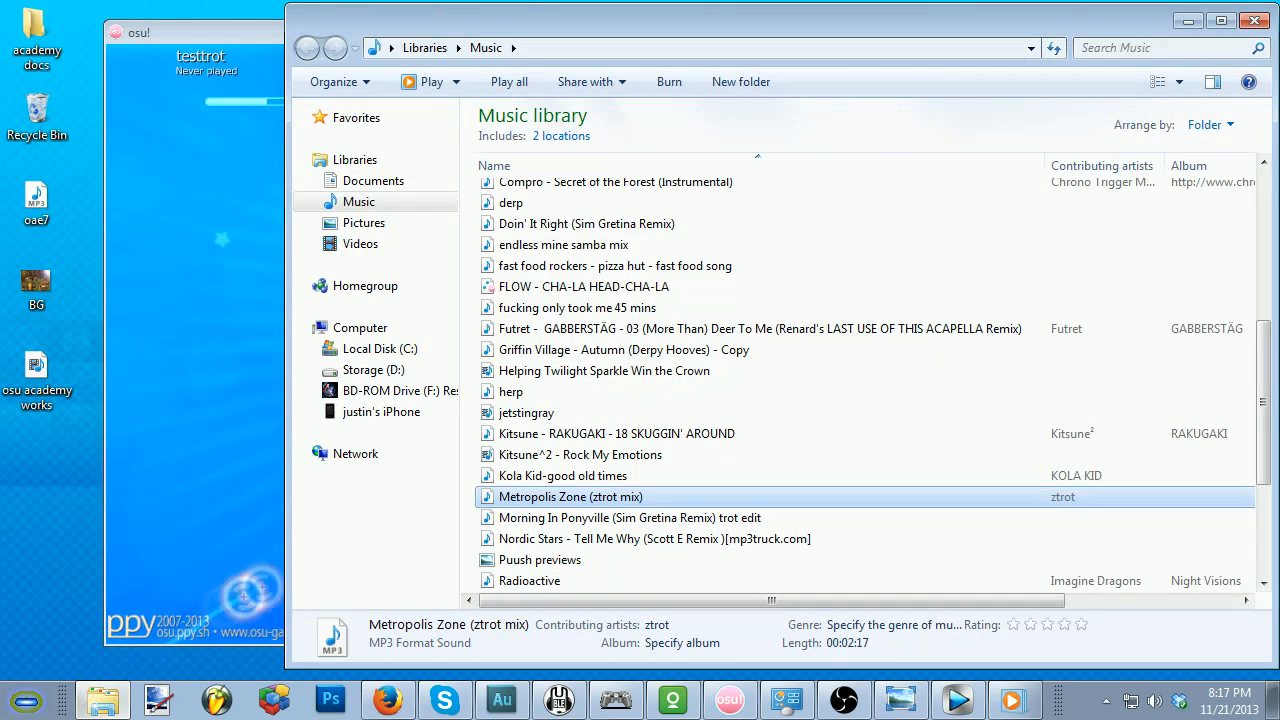
{"action": "left_click_drag", "start_coordinate": [560, 500], "coordinate": [207, 446]}
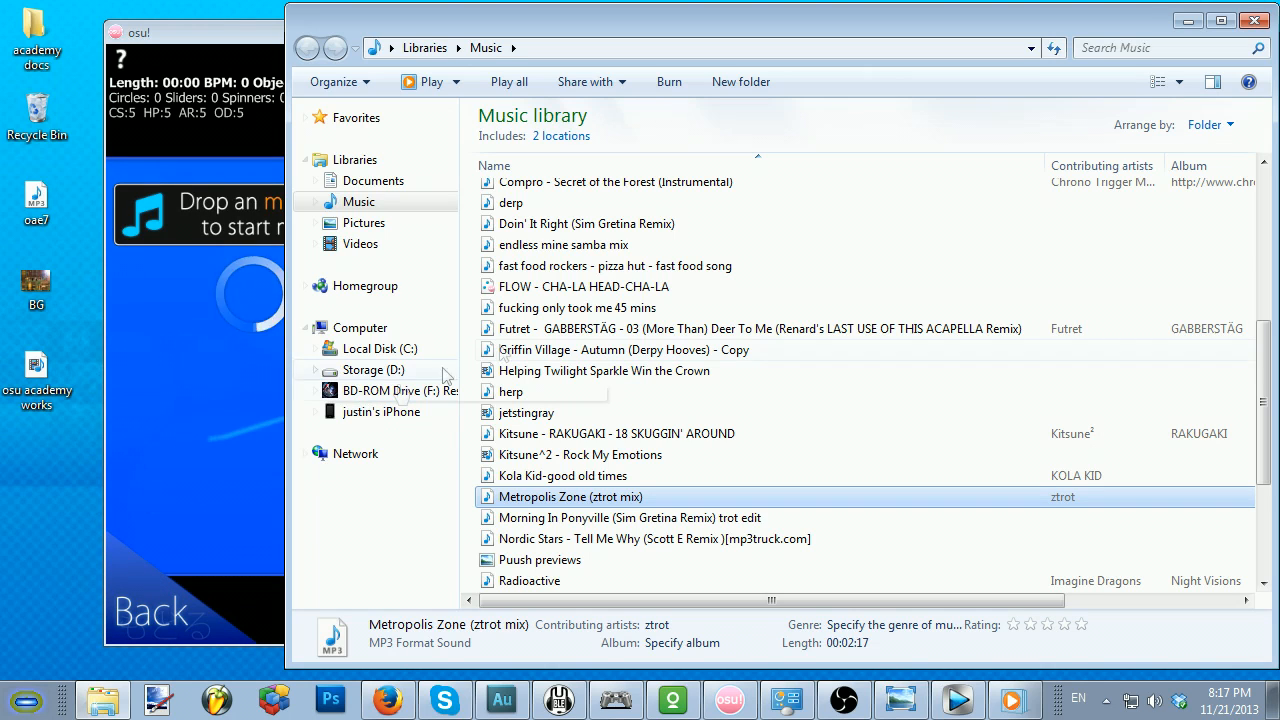
{"action": "left_click", "coordinate": [1188, 20]}
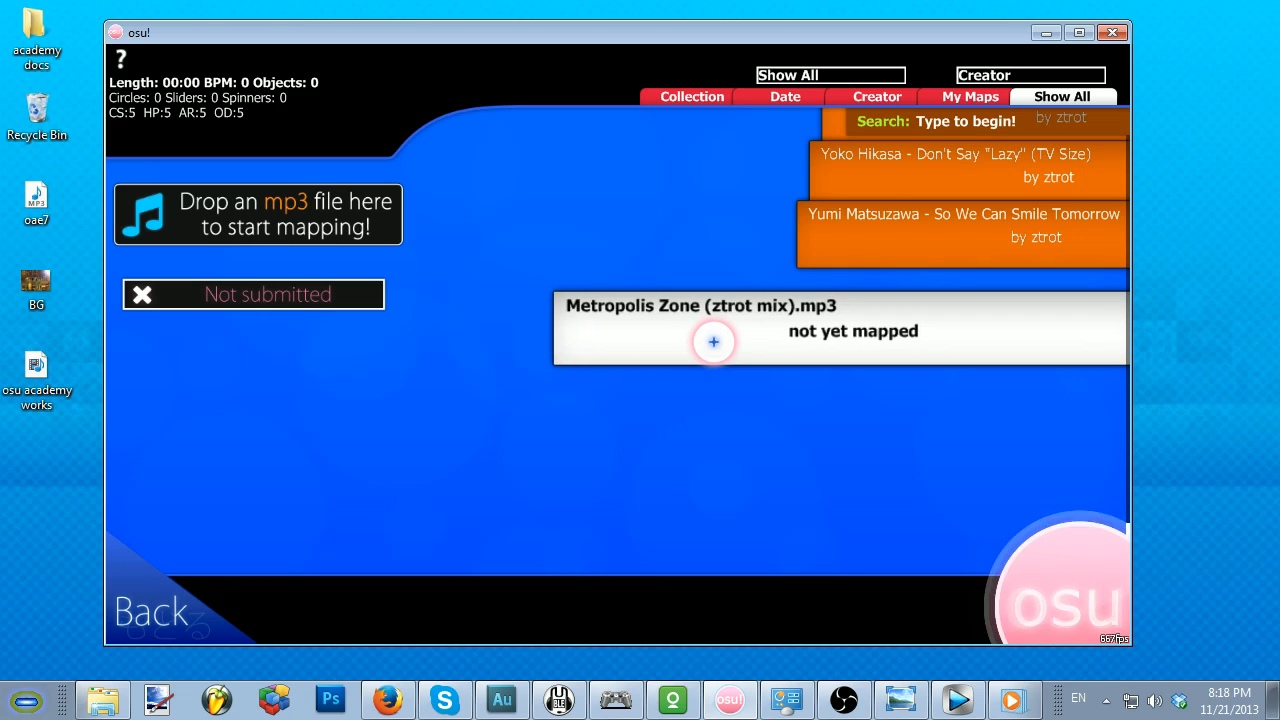
Step: Open the unmapped Metropolis Zone (ztrot mix) song and set its difficulty to Normal in the song setup
{"action": "left_click", "coordinate": [713, 342]}
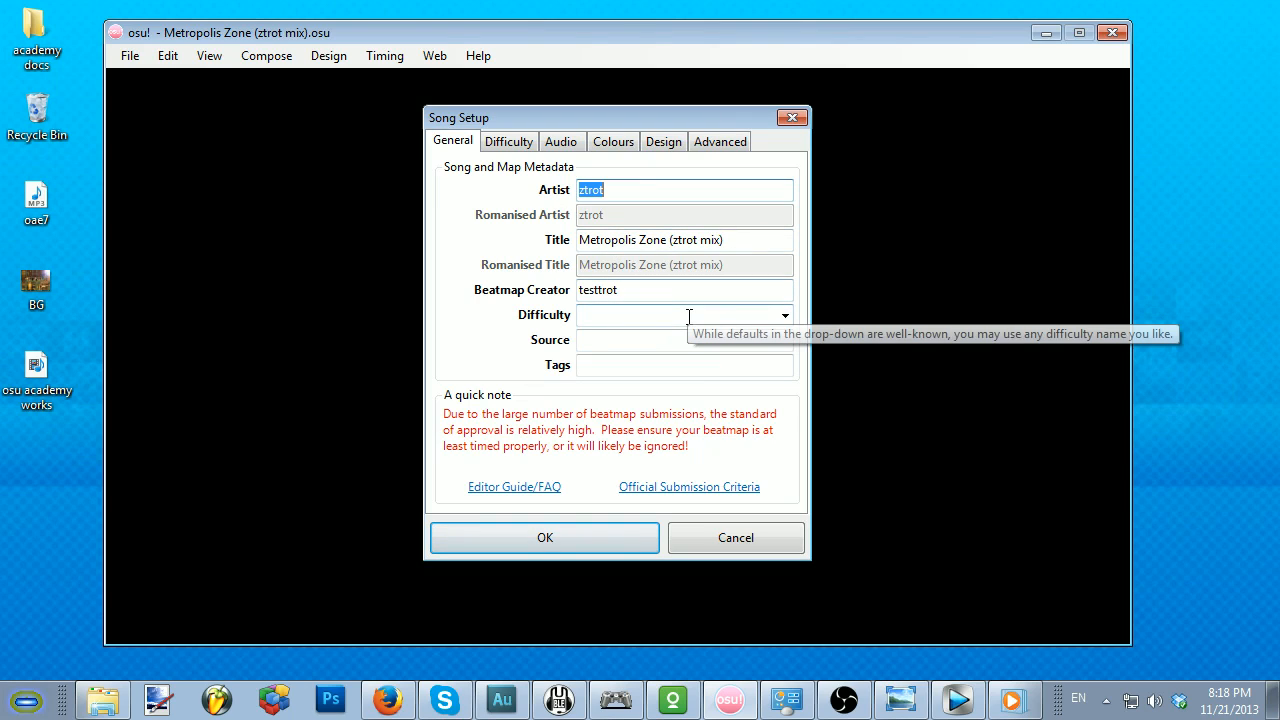
{"action": "left_click", "coordinate": [784, 315]}
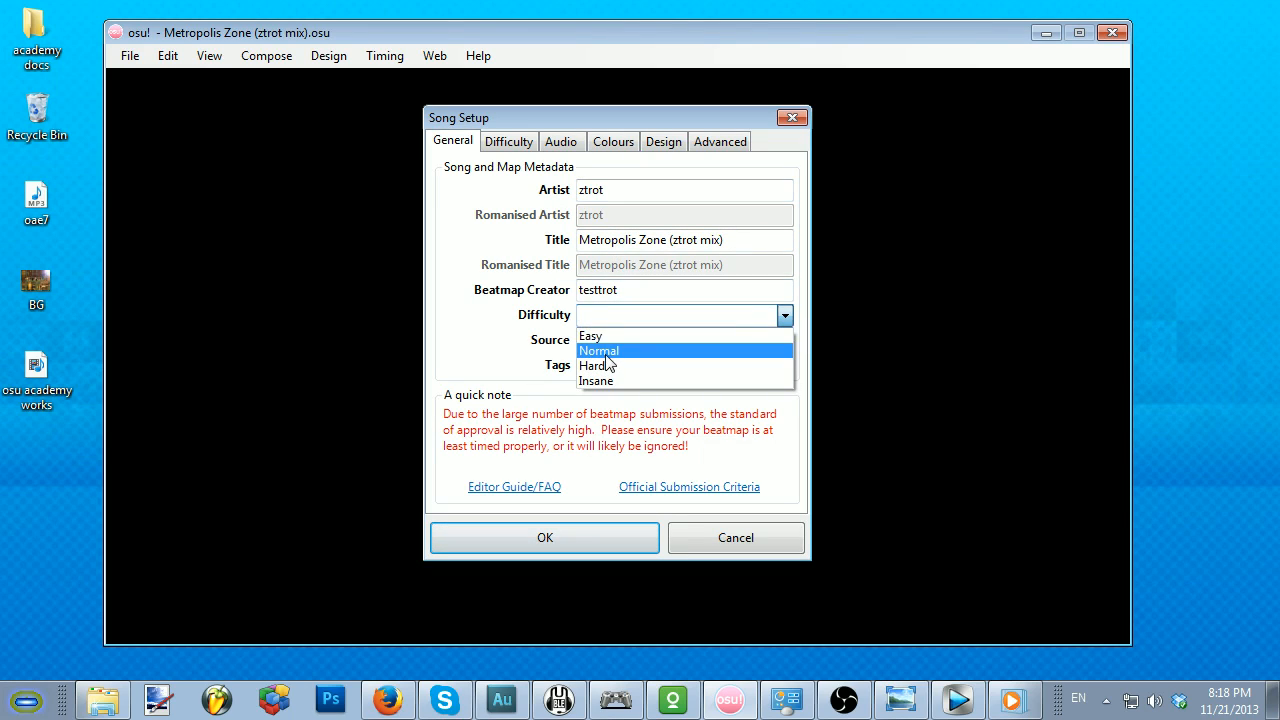
{"action": "left_click", "coordinate": [605, 352]}
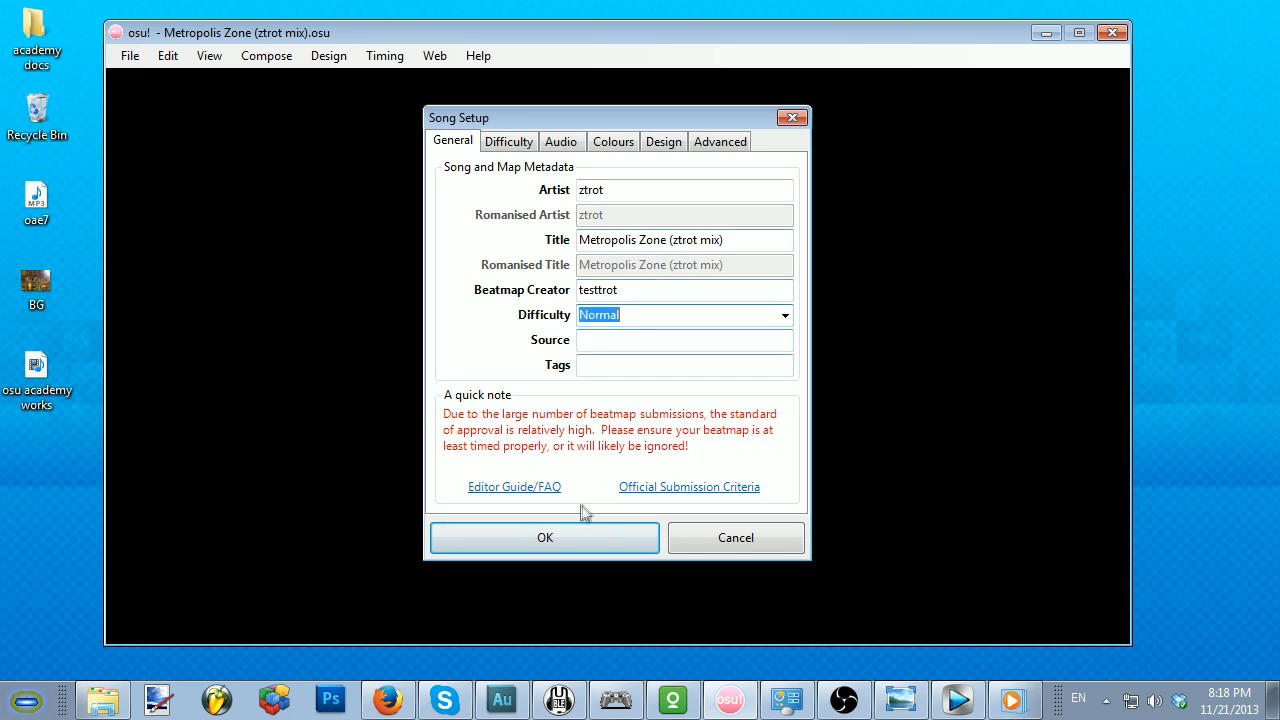
{"action": "left_click", "coordinate": [557, 547]}
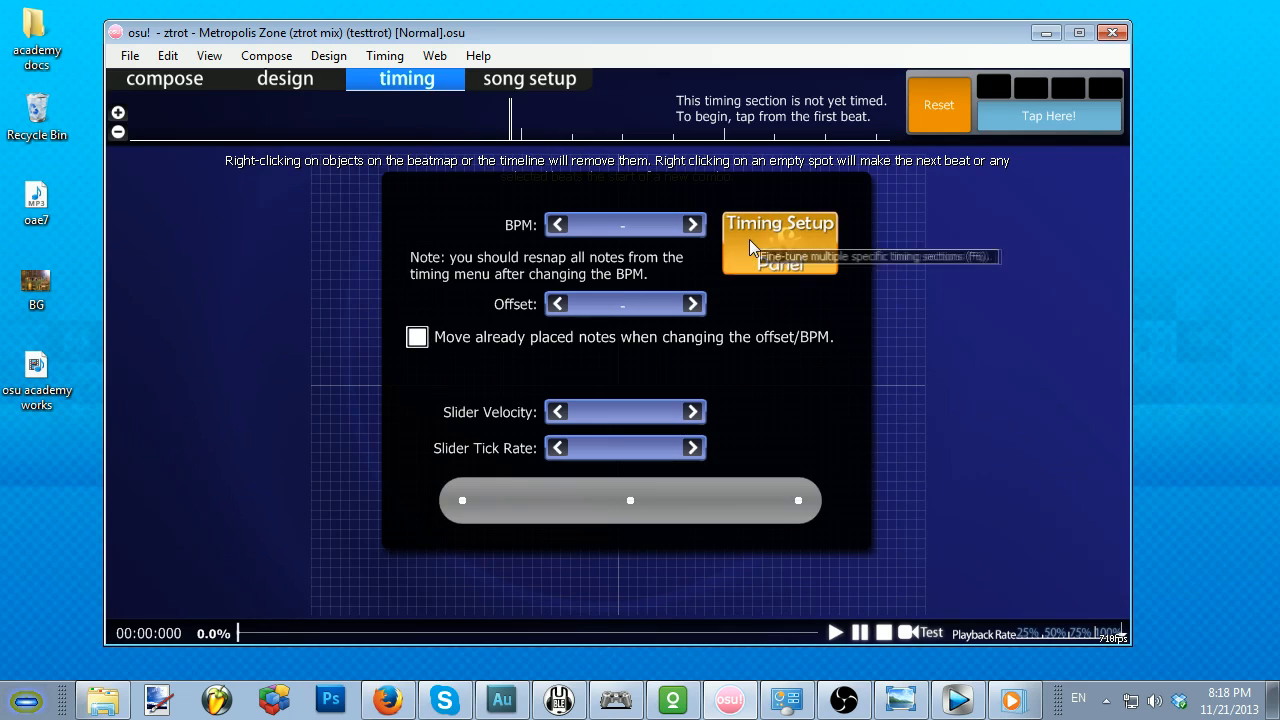
Step: Add a timing point at offset 0 and set its BPM to 148
{"action": "left_click", "coordinate": [749, 239]}
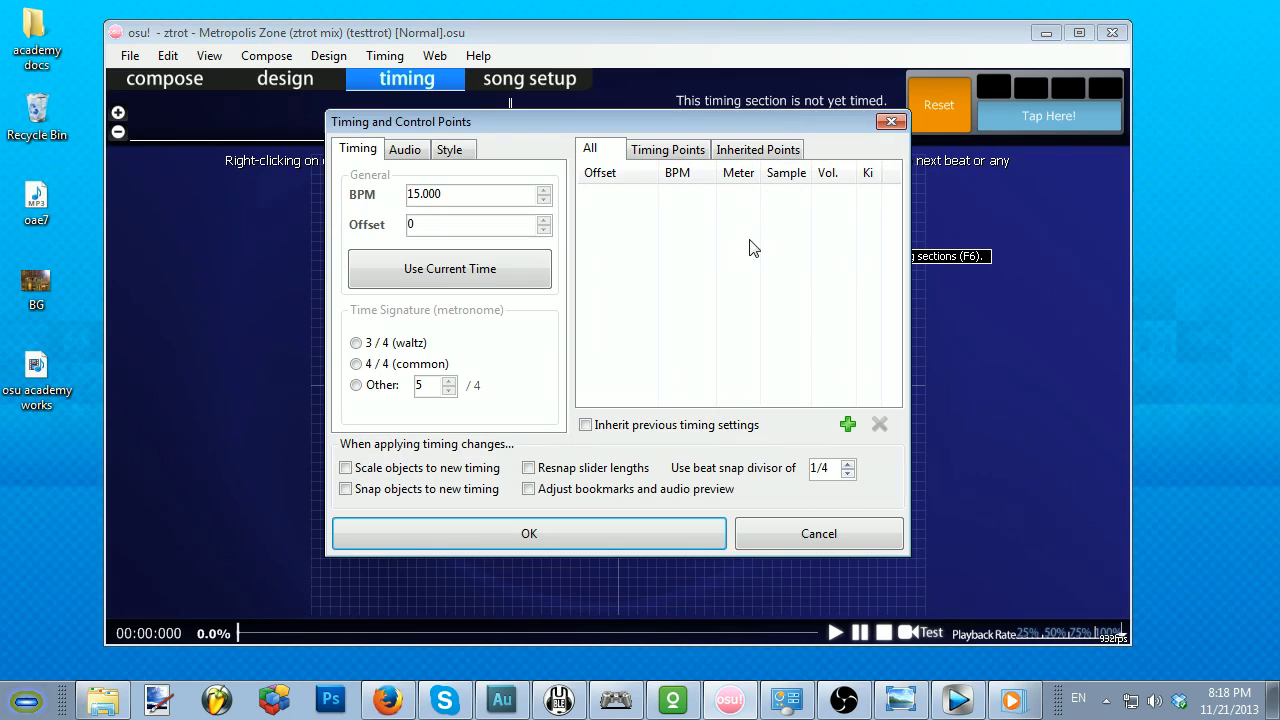
{"action": "left_click", "coordinate": [848, 424]}
{"action": "left_click_drag", "start_coordinate": [510, 193], "coordinate": [362, 196]}
{"action": "key", "text": "BackSpace"}
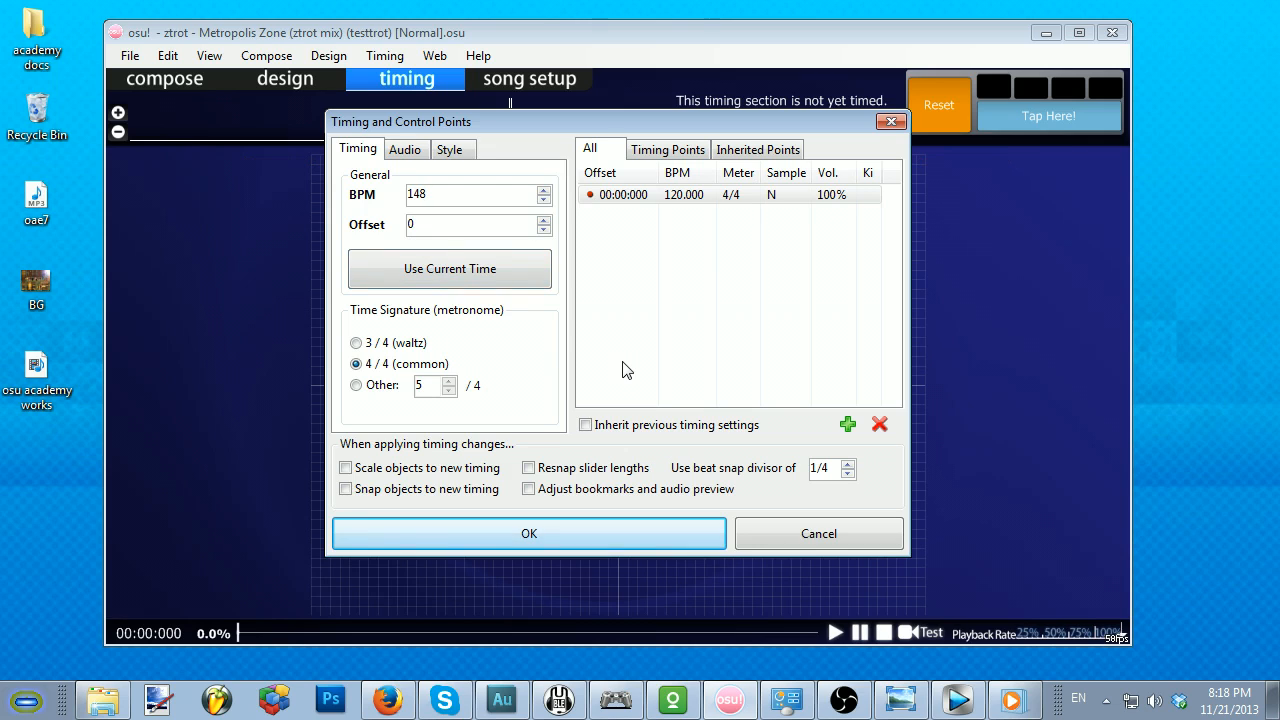
{"action": "left_click", "coordinate": [547, 524]}
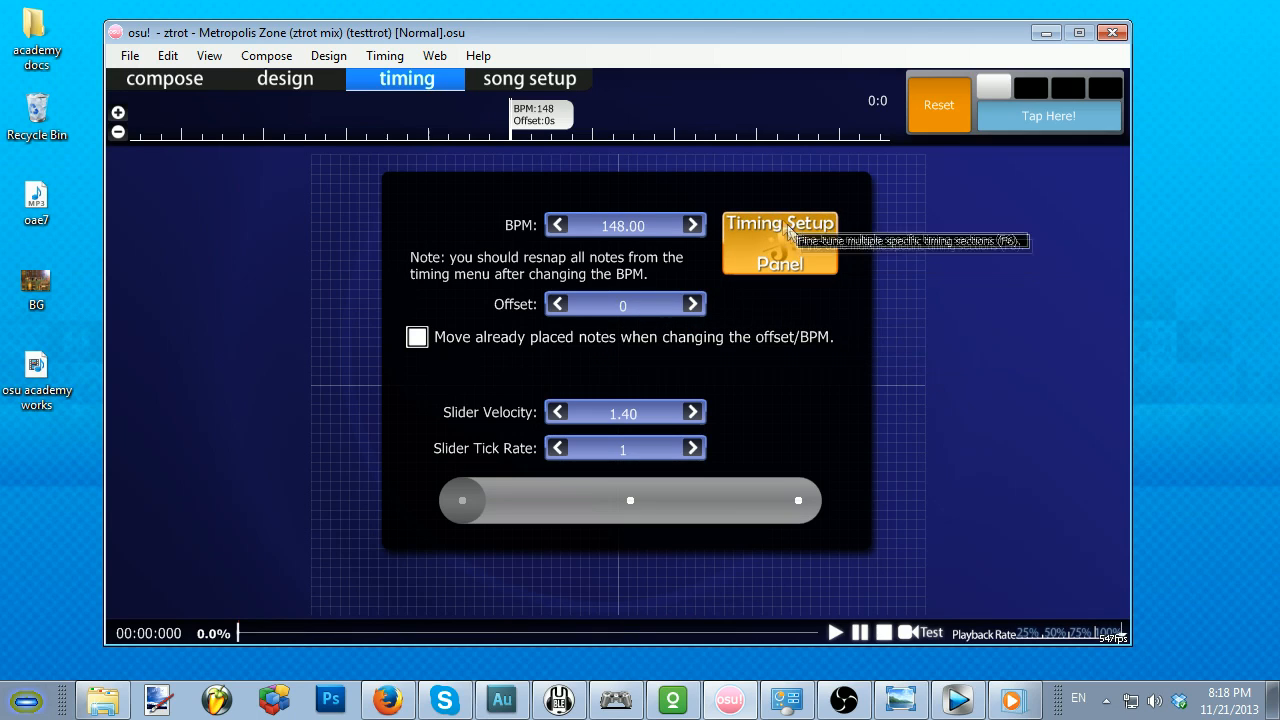
Step: In the compose view, set the BG image from the desktop as the beatmap's background
{"action": "left_click", "coordinate": [190, 82]}
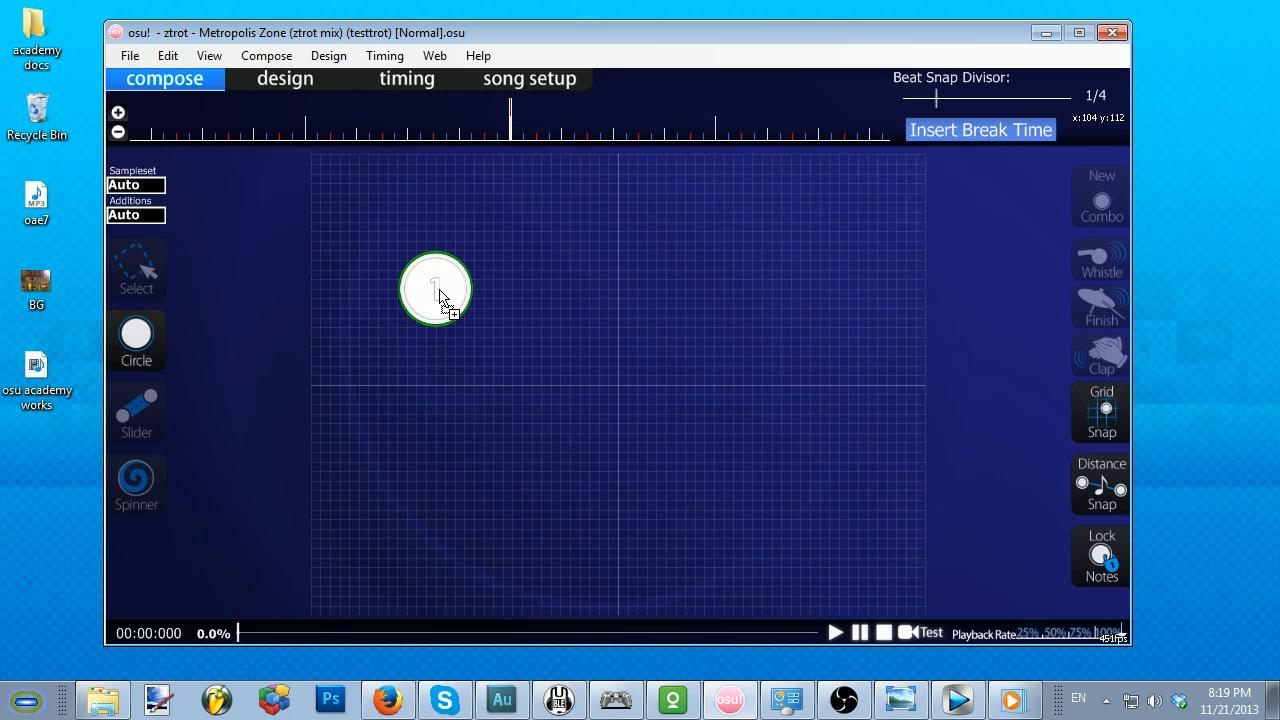
{"action": "left_click_drag", "start_coordinate": [439, 290], "coordinate": [440, 292]}
{"action": "left_click", "coordinate": [539, 180]}
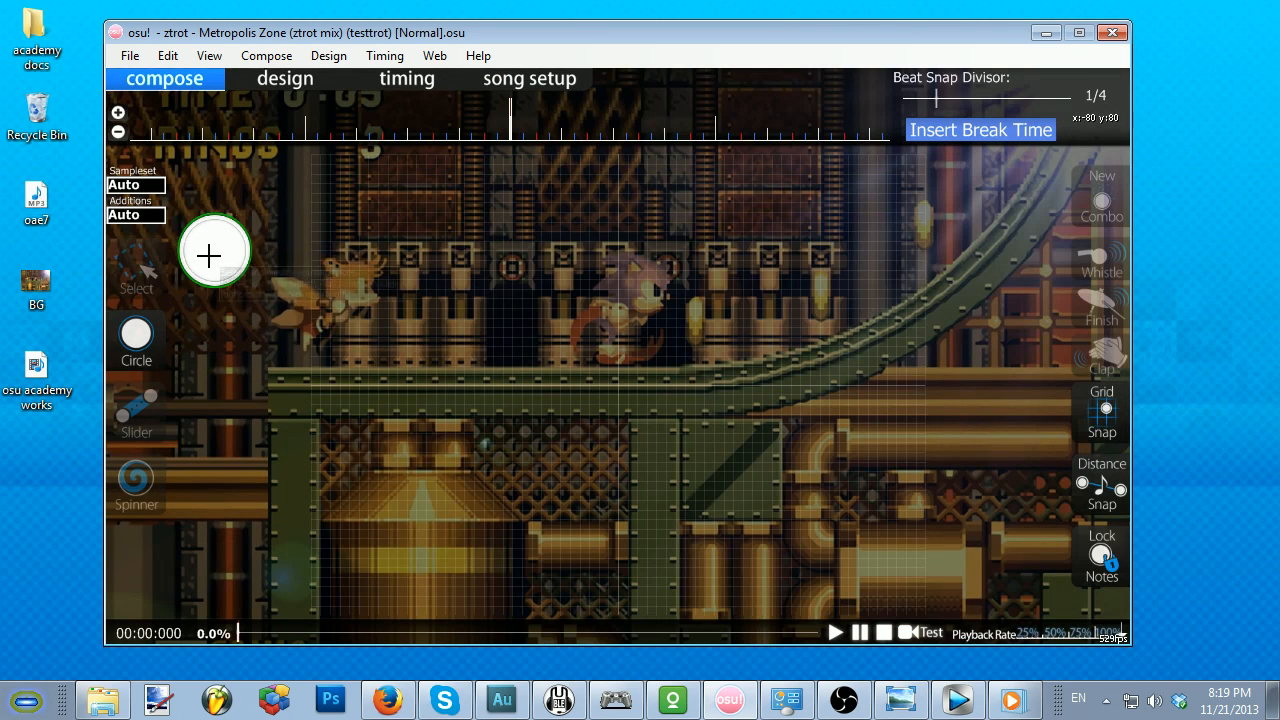
Step: Activate the Select tool and play the song from the start up to about 00:03:243
{"action": "left_click", "coordinate": [132, 268]}
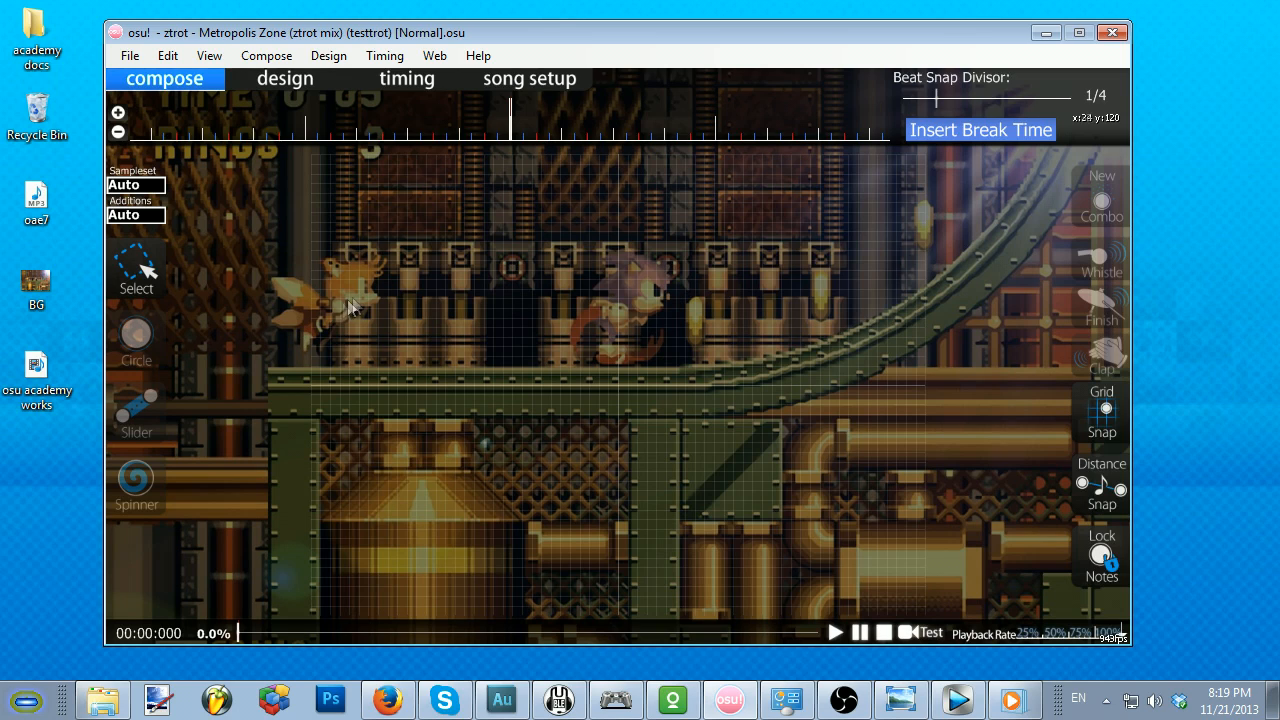
{"action": "key", "text": "space"}
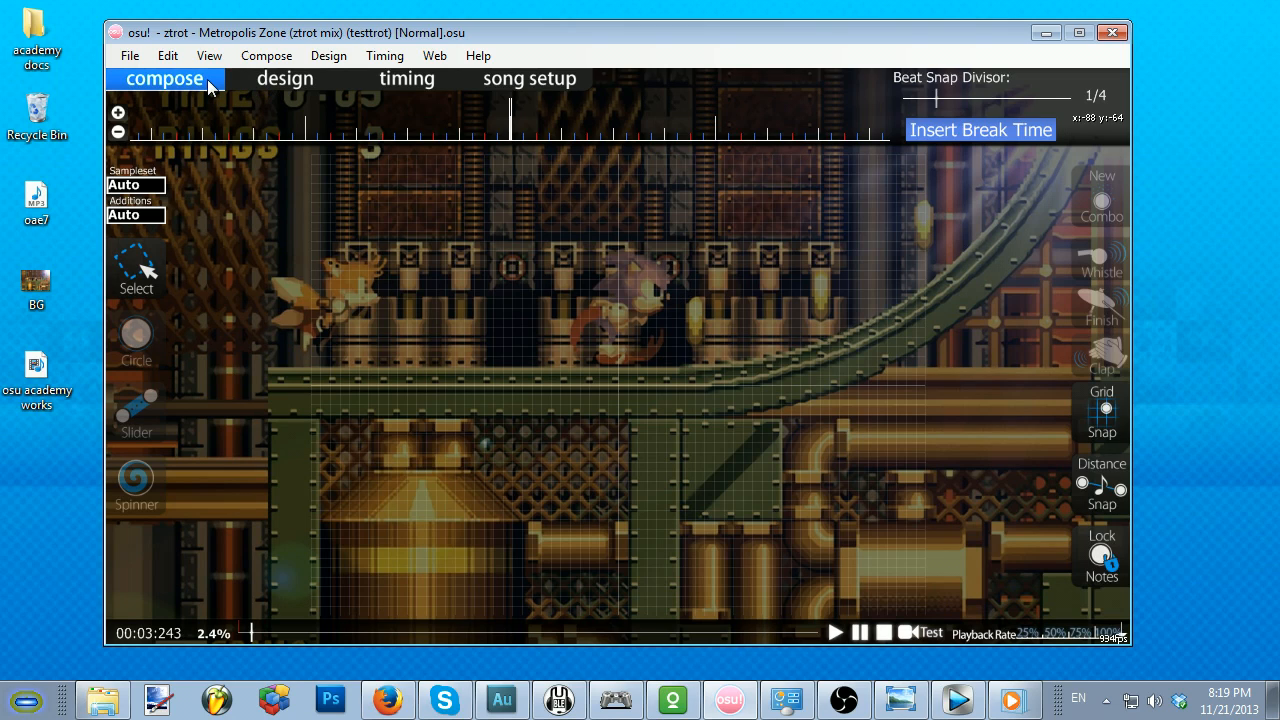
Step: Review the design and timing views and the song setup's colour and difficulty settings, leaving the setup without changes
{"action": "left_click", "coordinate": [277, 77]}
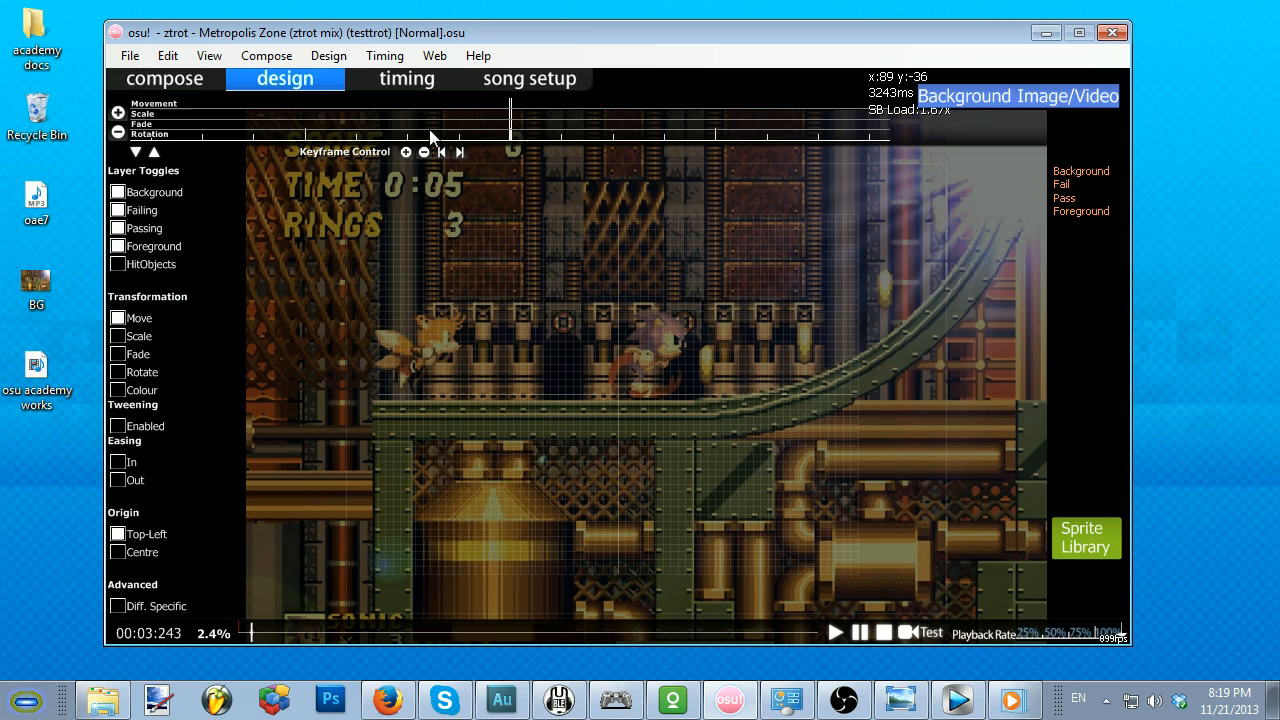
{"action": "left_click", "coordinate": [407, 80]}
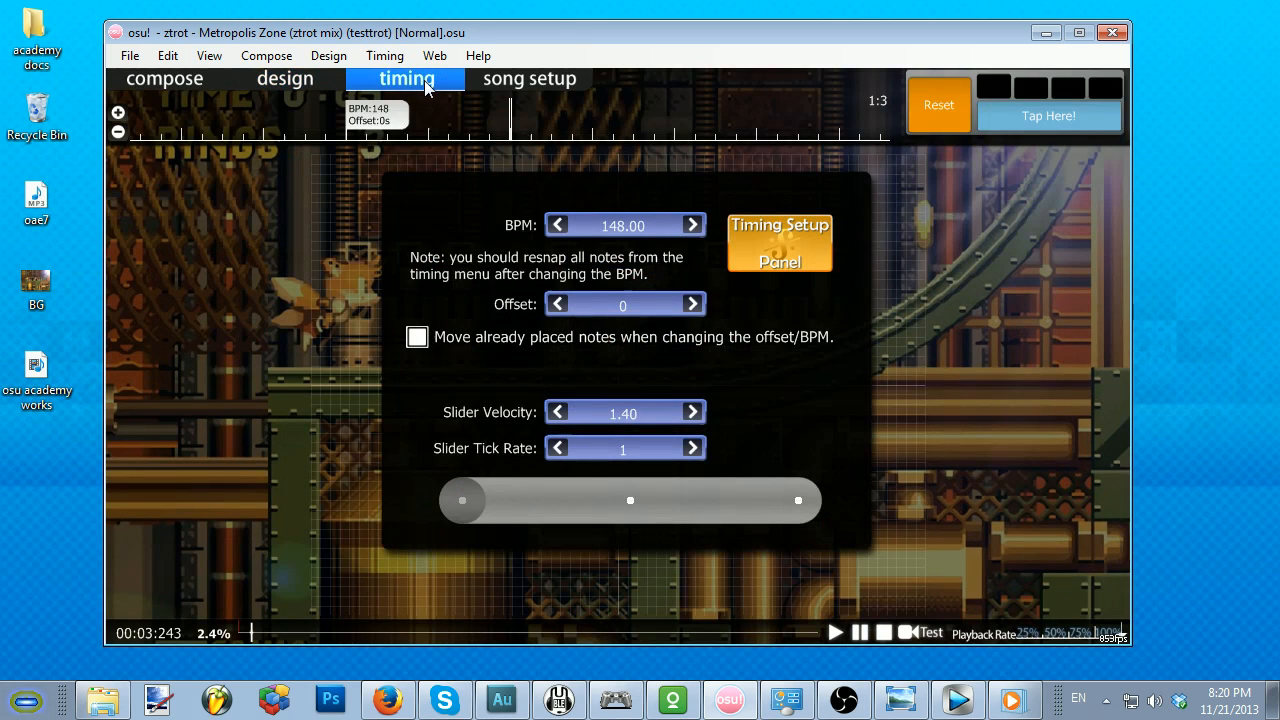
{"action": "left_click", "coordinate": [525, 86]}
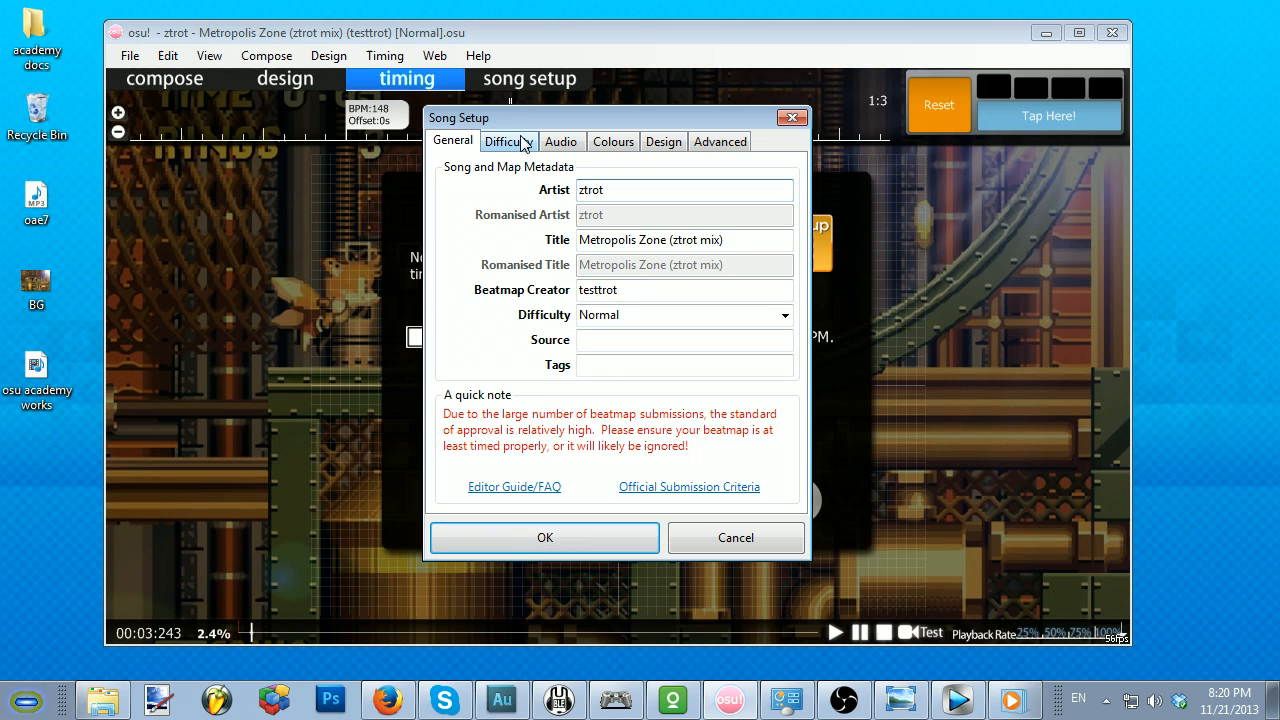
{"action": "left_click", "coordinate": [608, 143]}
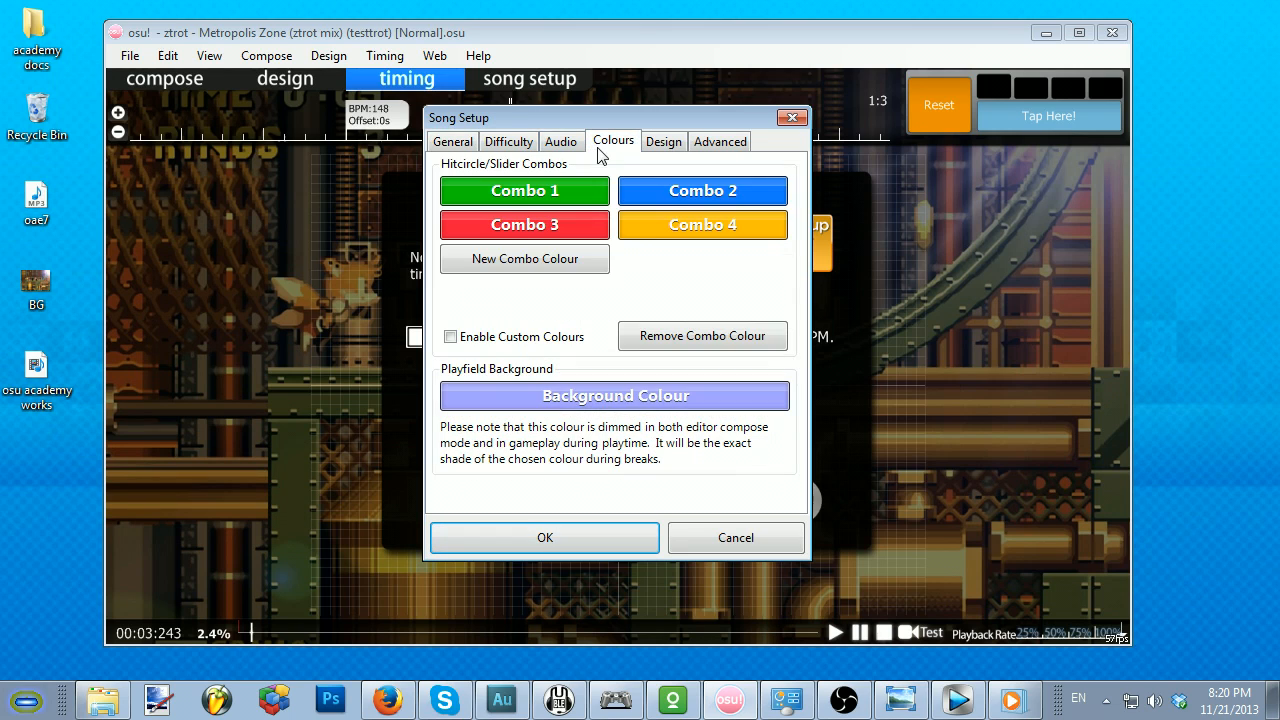
{"action": "left_click", "coordinate": [508, 141]}
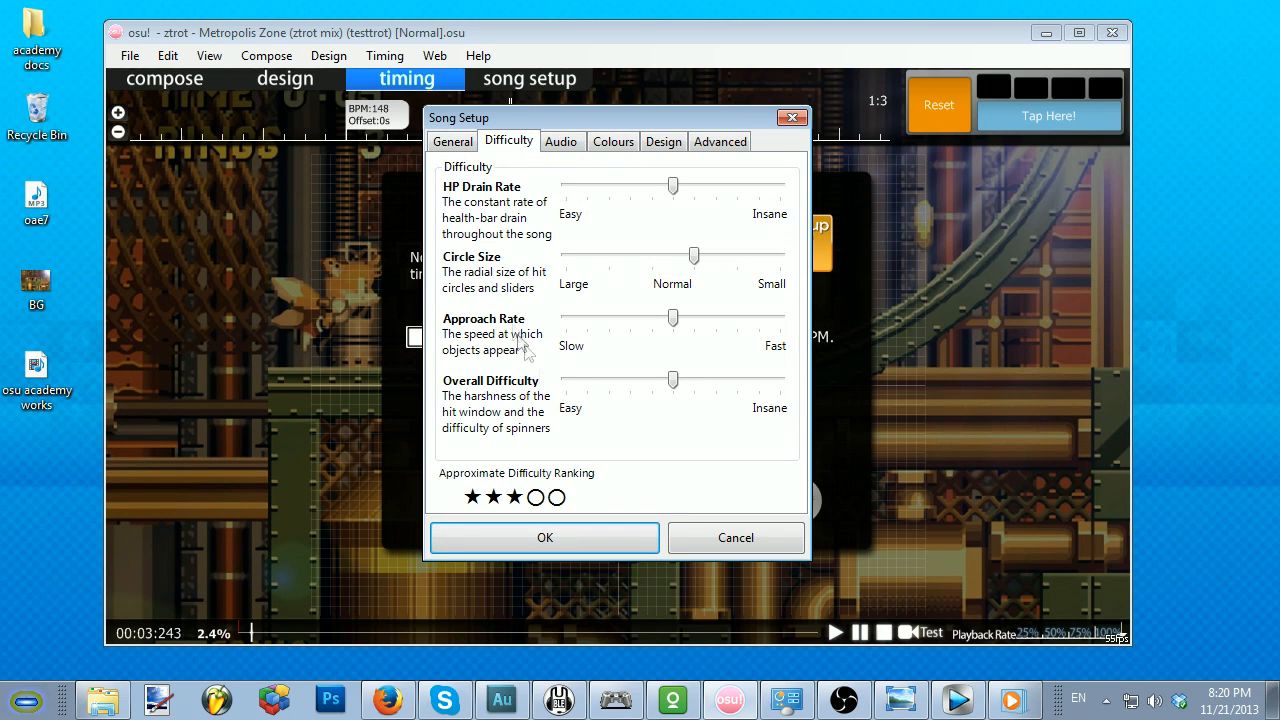
{"action": "left_click", "coordinate": [704, 549]}
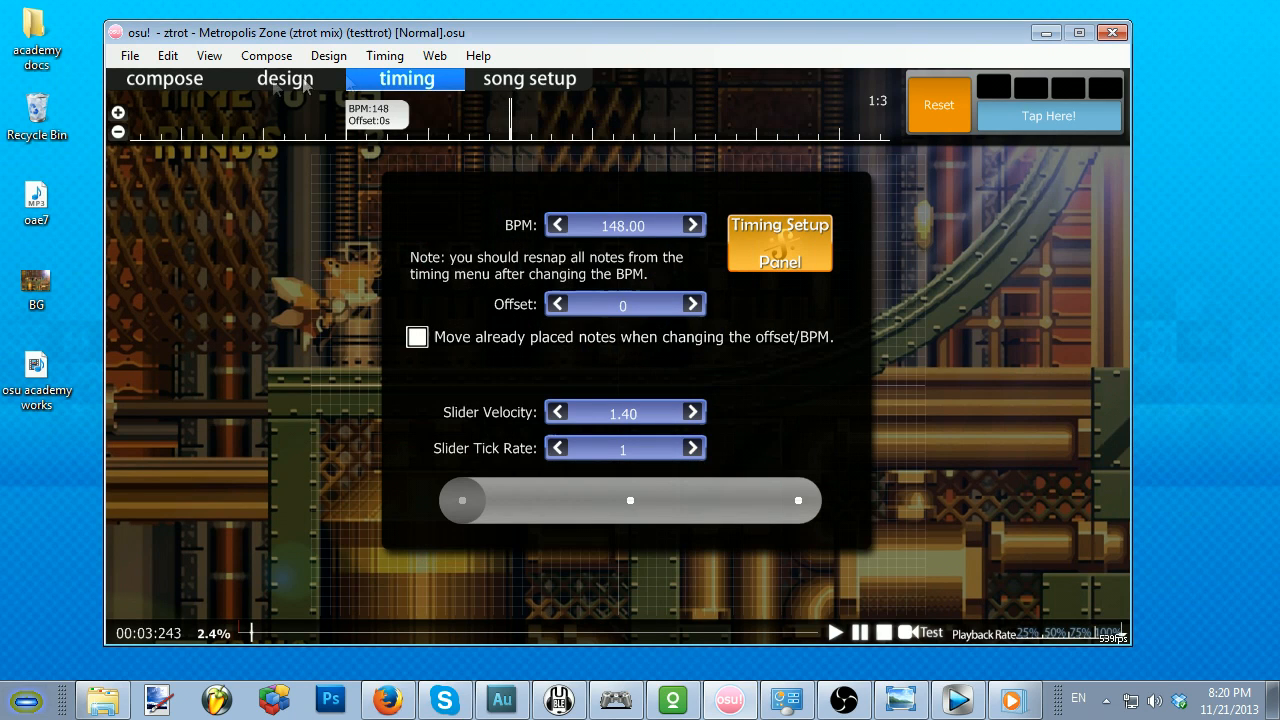
Step: Place four hit circles in a downward zigzag in the compose view, at 00:03:243, 00:03:445, 00:03:648 and 00:03:851
{"action": "left_click", "coordinate": [176, 80]}
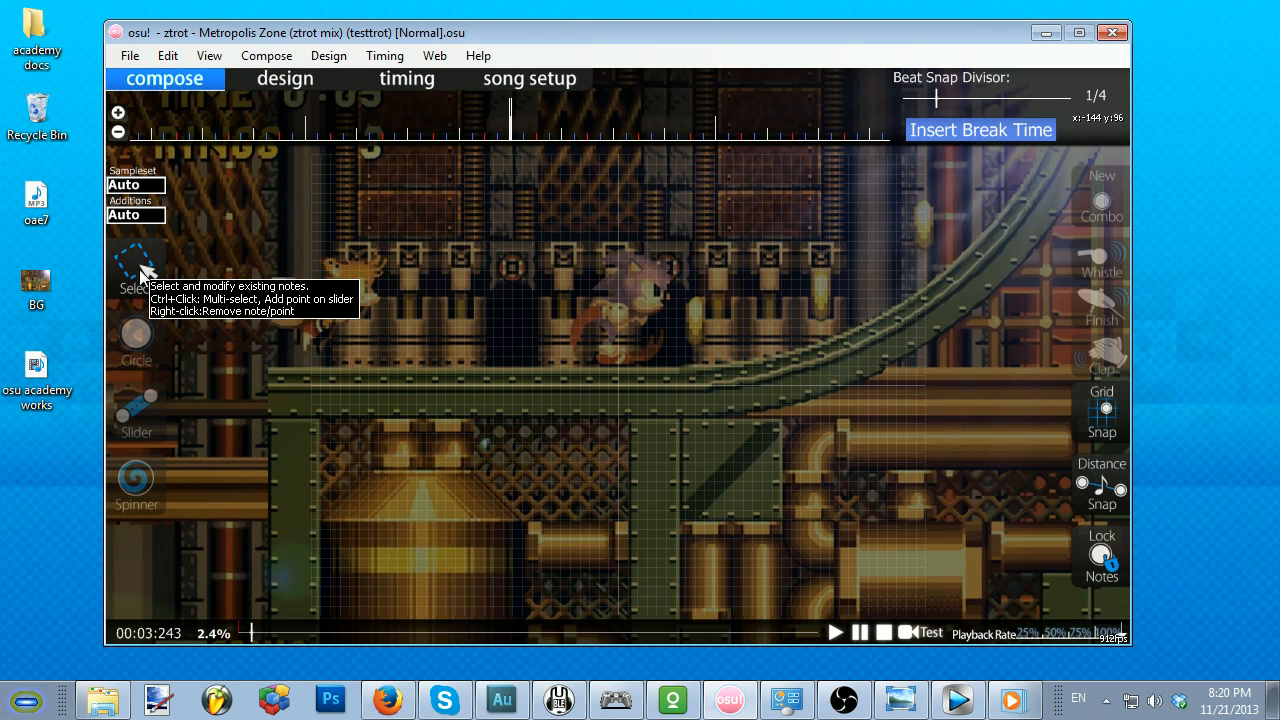
{"action": "left_click", "coordinate": [133, 338]}
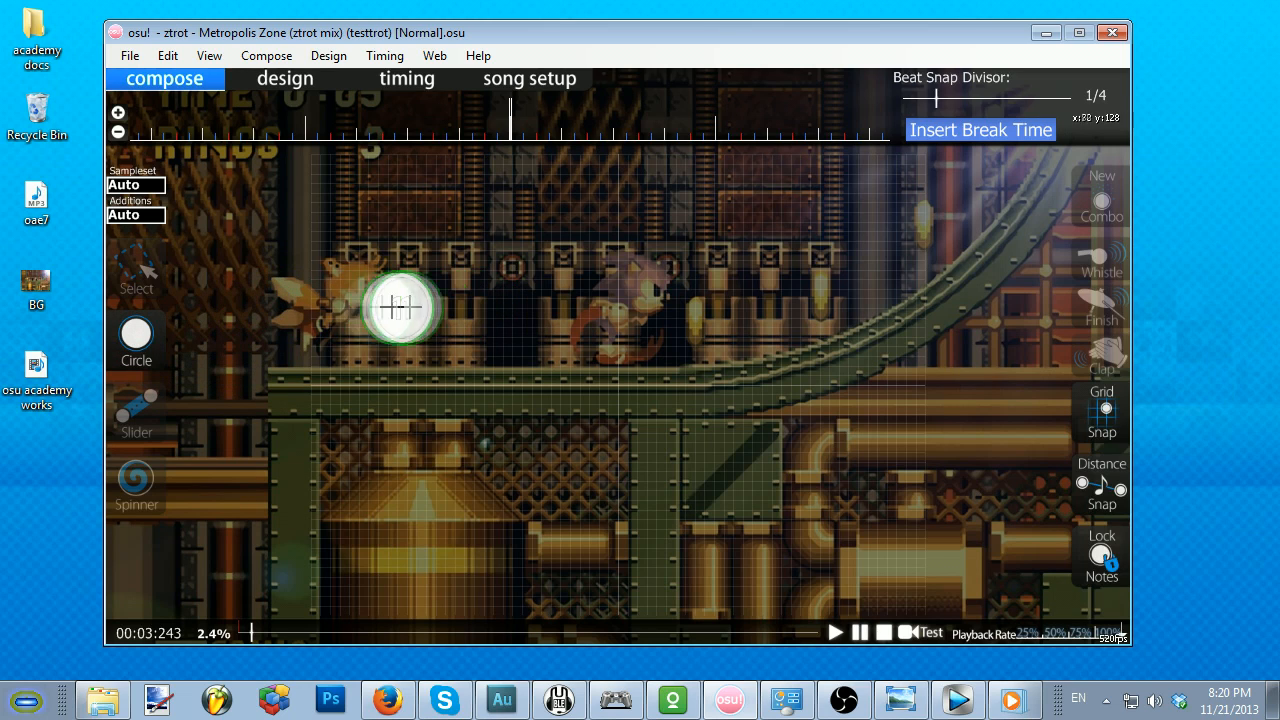
{"action": "left_click", "coordinate": [388, 212]}
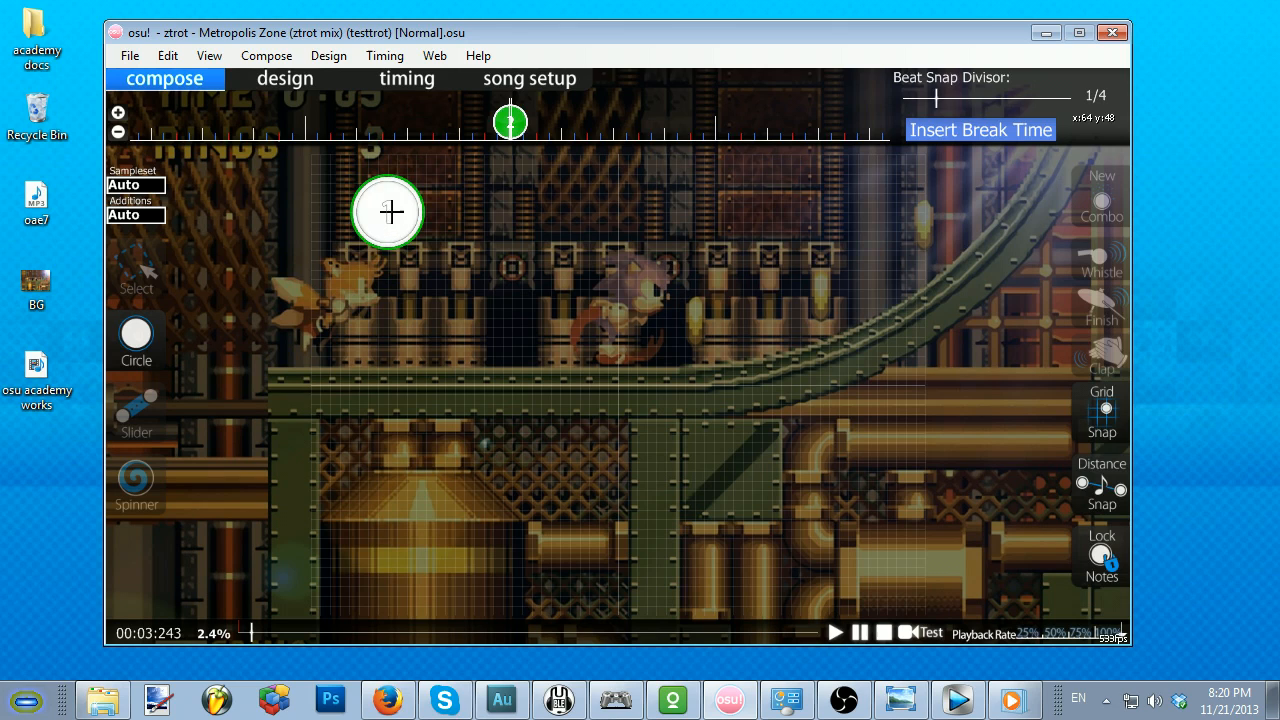
{"action": "scroll", "coordinate": [391, 238], "scroll_direction": "down", "scroll_amount": 1}
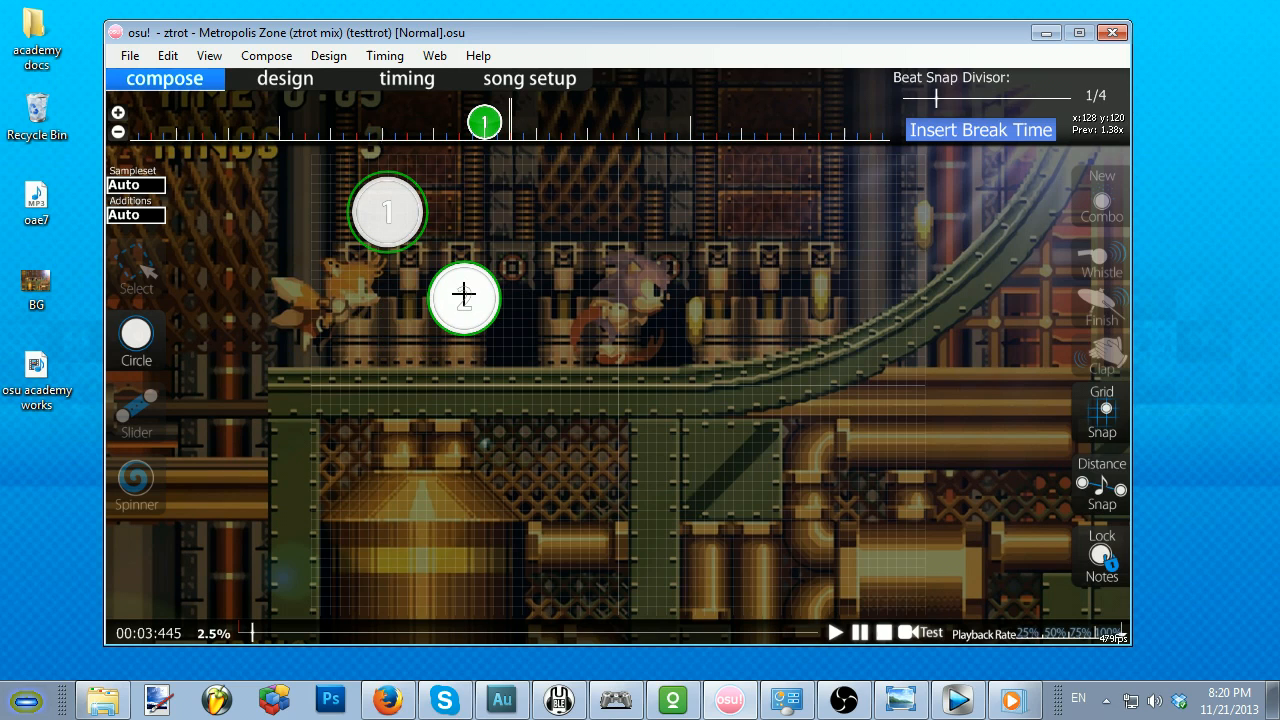
{"action": "left_click", "coordinate": [463, 296]}
{"action": "scroll", "coordinate": [400, 352], "scroll_direction": "down", "scroll_amount": 2}
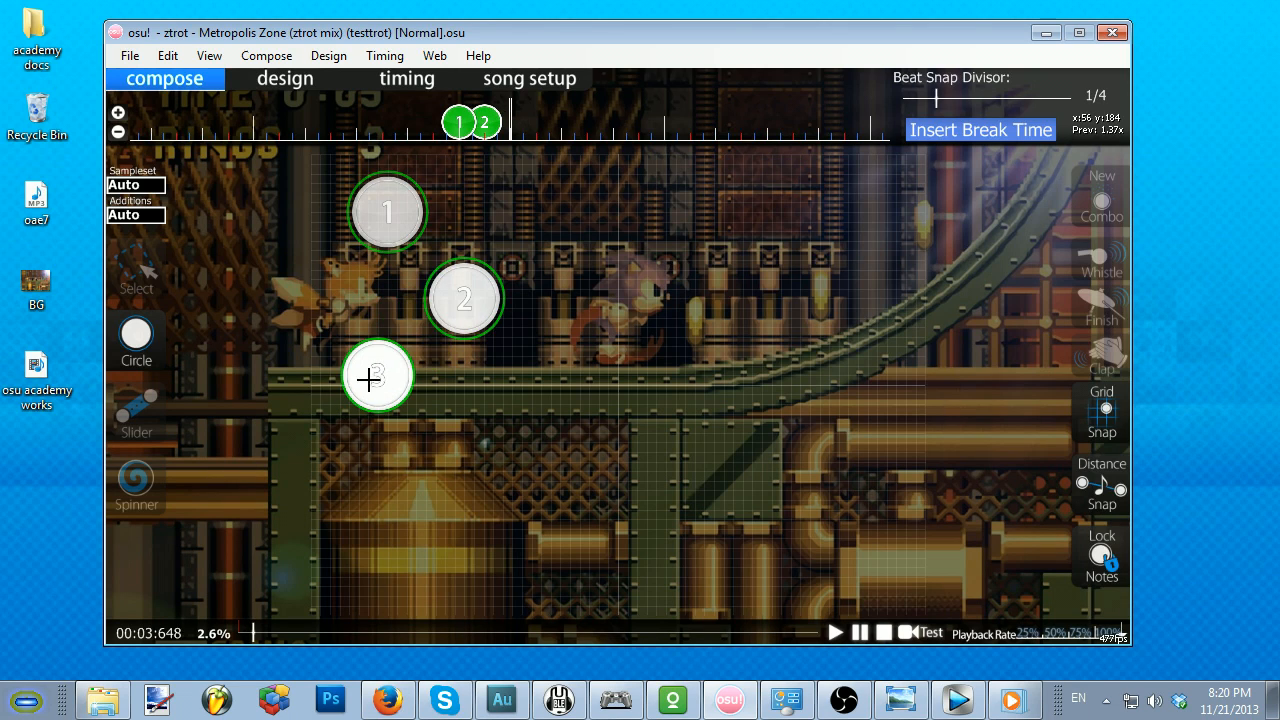
{"action": "left_click", "coordinate": [368, 381]}
{"action": "scroll", "coordinate": [491, 457], "scroll_direction": "down", "scroll_amount": 1}
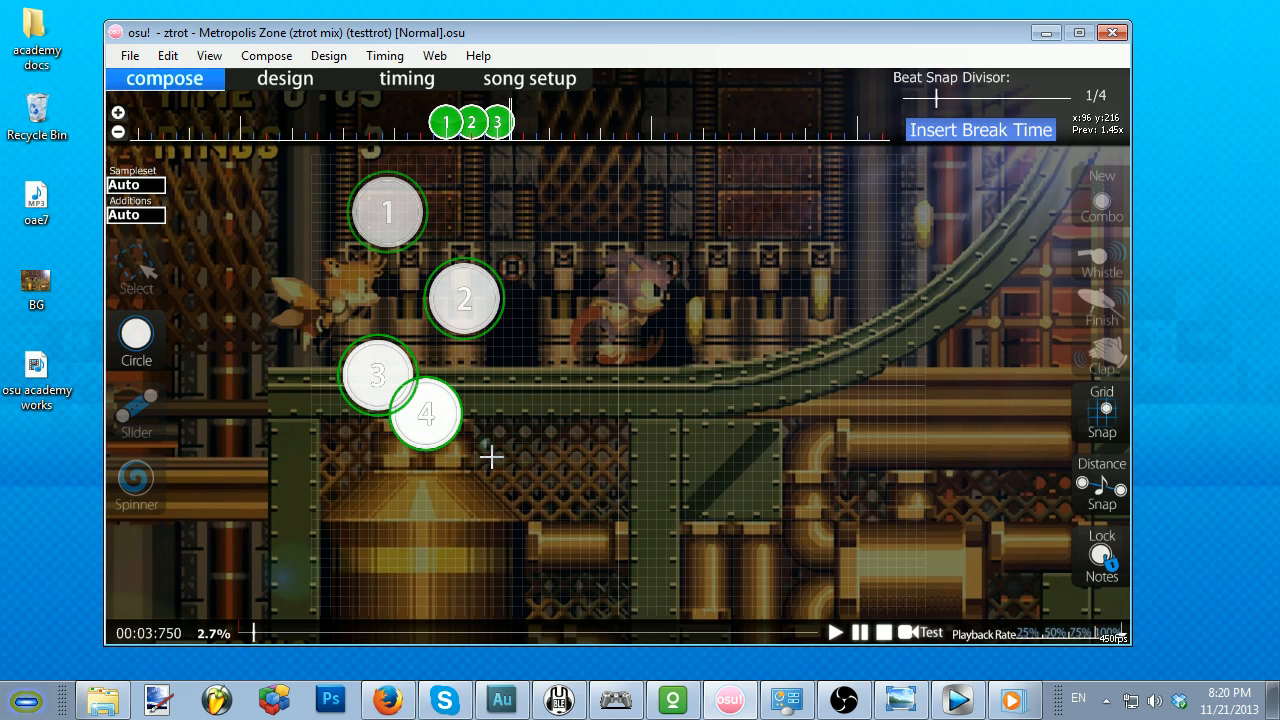
{"action": "scroll", "coordinate": [491, 457], "scroll_direction": "down", "scroll_amount": 1}
{"action": "left_click", "coordinate": [491, 457]}
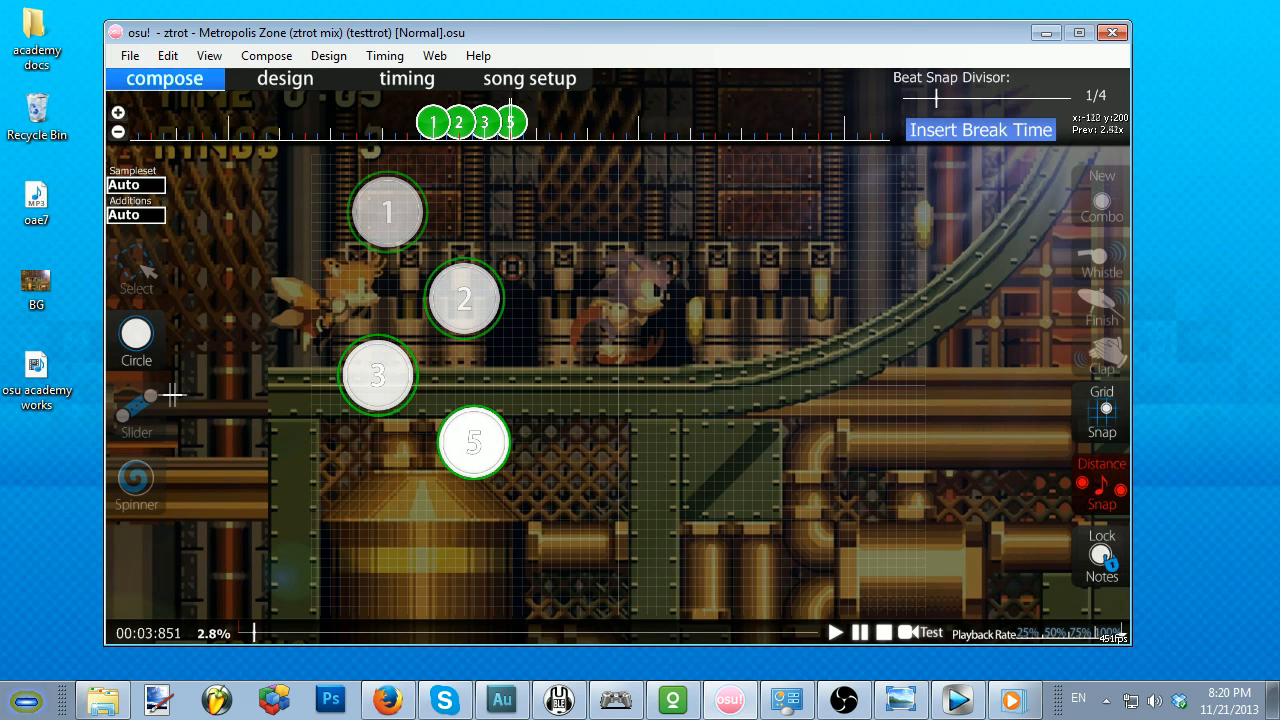
Step: Draw a short, downward-bulging slider at 00:04:054, starting below and to the right of circle 4
{"action": "left_click", "coordinate": [132, 405]}
{"action": "scroll", "coordinate": [536, 453], "scroll_direction": "down", "scroll_amount": 1}
{"action": "scroll", "coordinate": [536, 453], "scroll_direction": "down", "scroll_amount": 1}
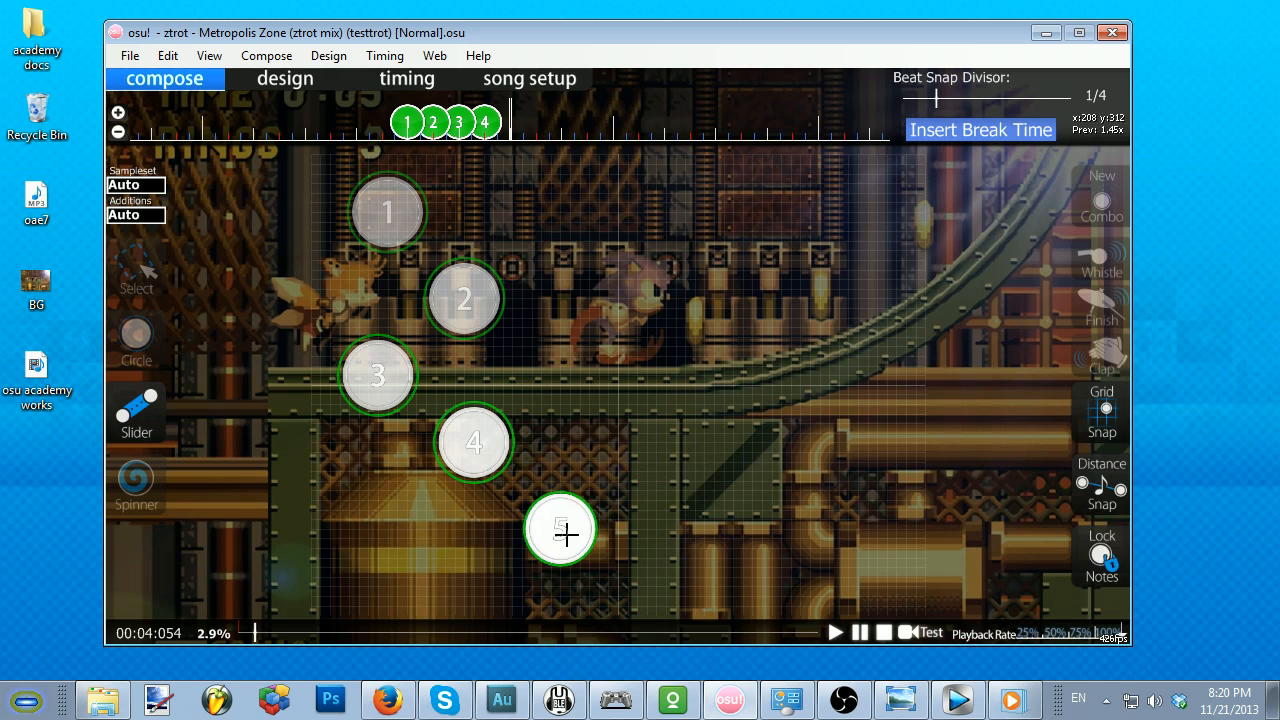
{"action": "left_click", "coordinate": [560, 529]}
{"action": "left_click", "coordinate": [613, 551]}
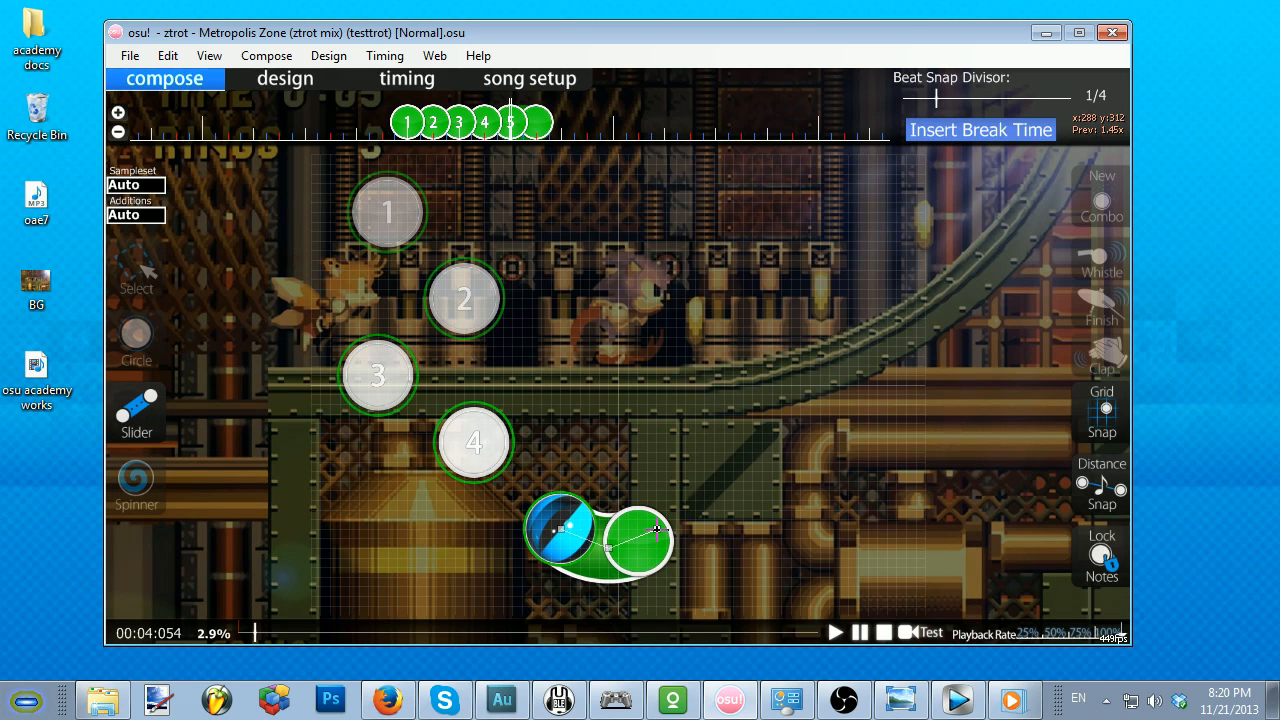
{"action": "right_click", "coordinate": [656, 520]}
Step: Draw a longer slider at 00:04:459, starting above slider 5 and arching right and downward through several curve points
{"action": "scroll", "coordinate": [646, 468], "scroll_direction": "down", "scroll_amount": 4}
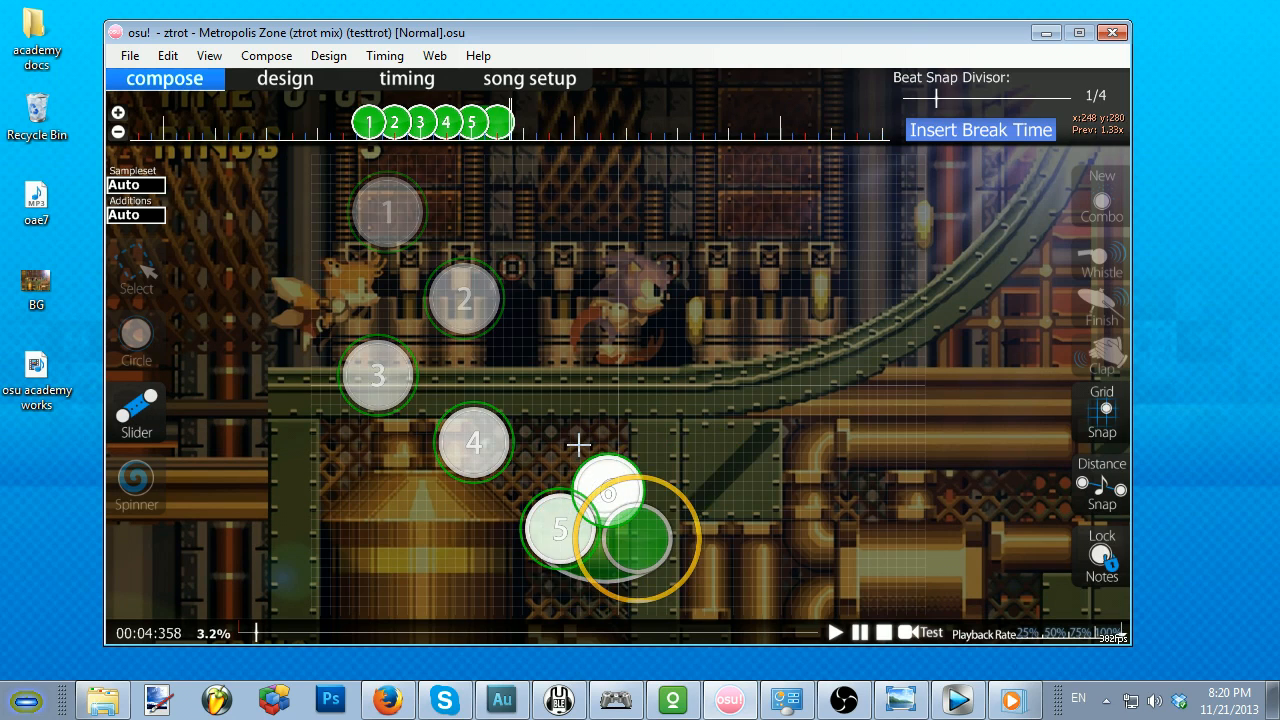
{"action": "left_click", "coordinate": [608, 426]}
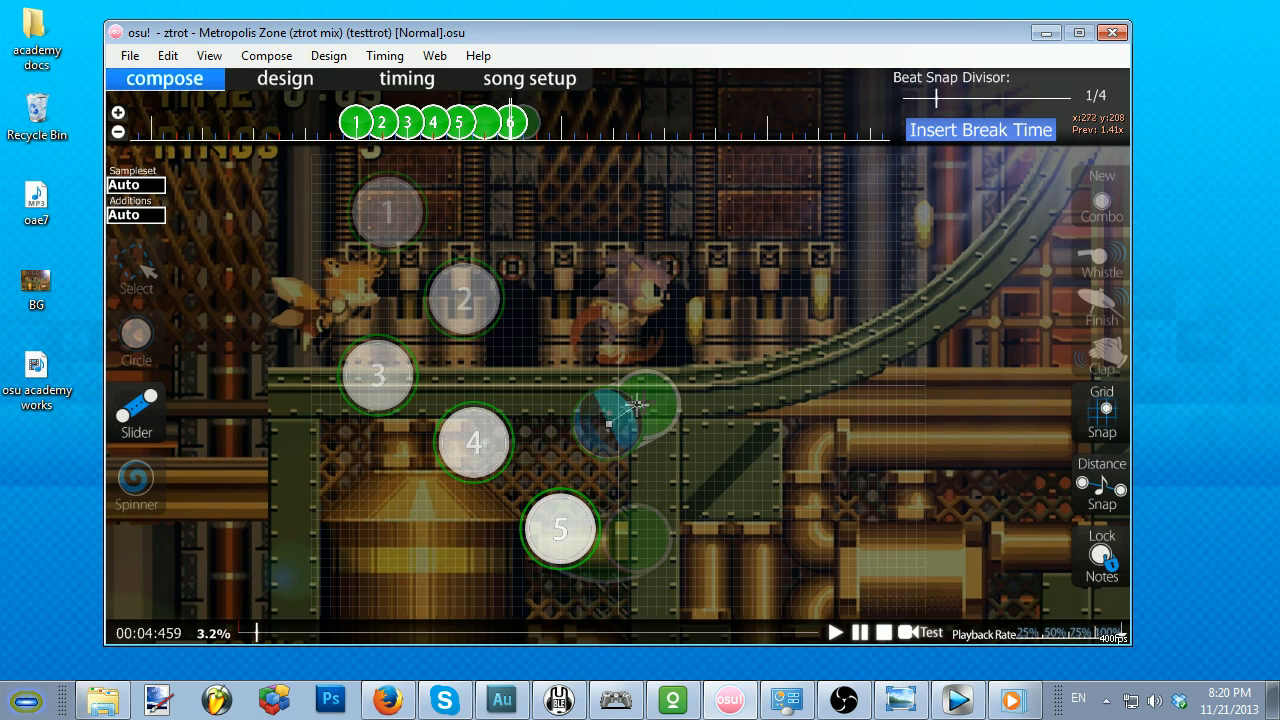
{"action": "left_click", "coordinate": [685, 388]}
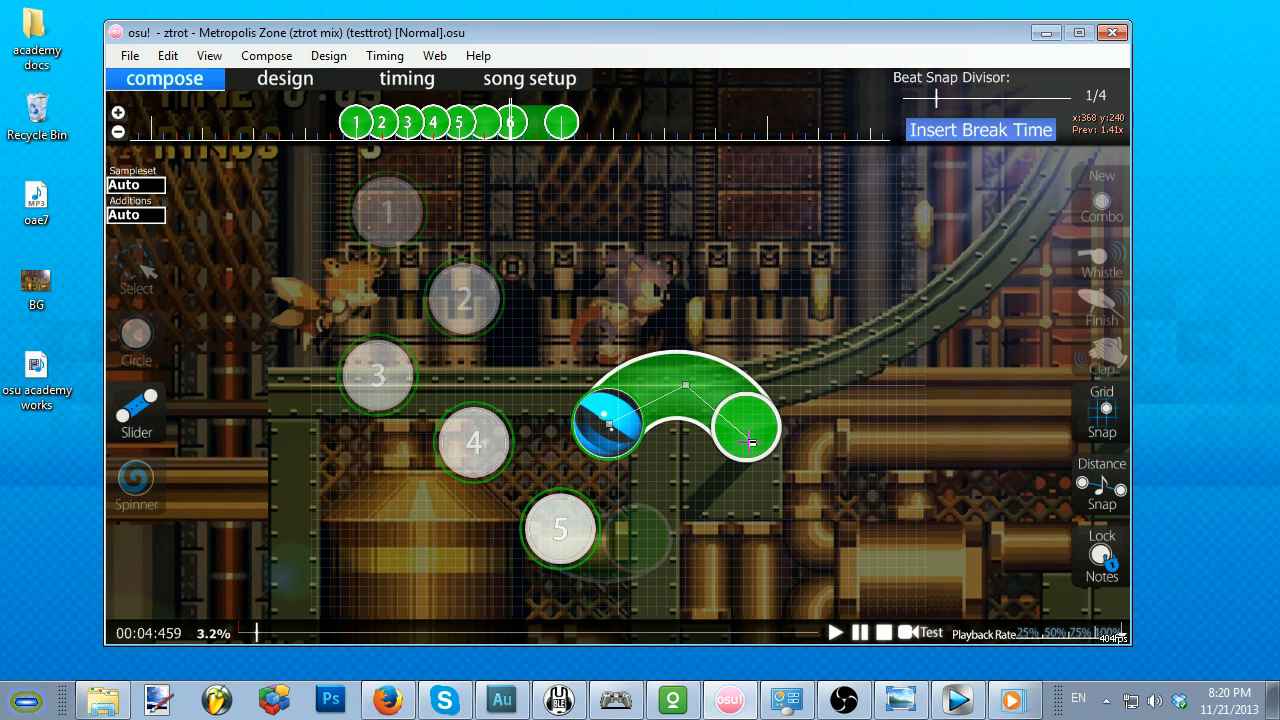
{"action": "left_click", "coordinate": [752, 444]}
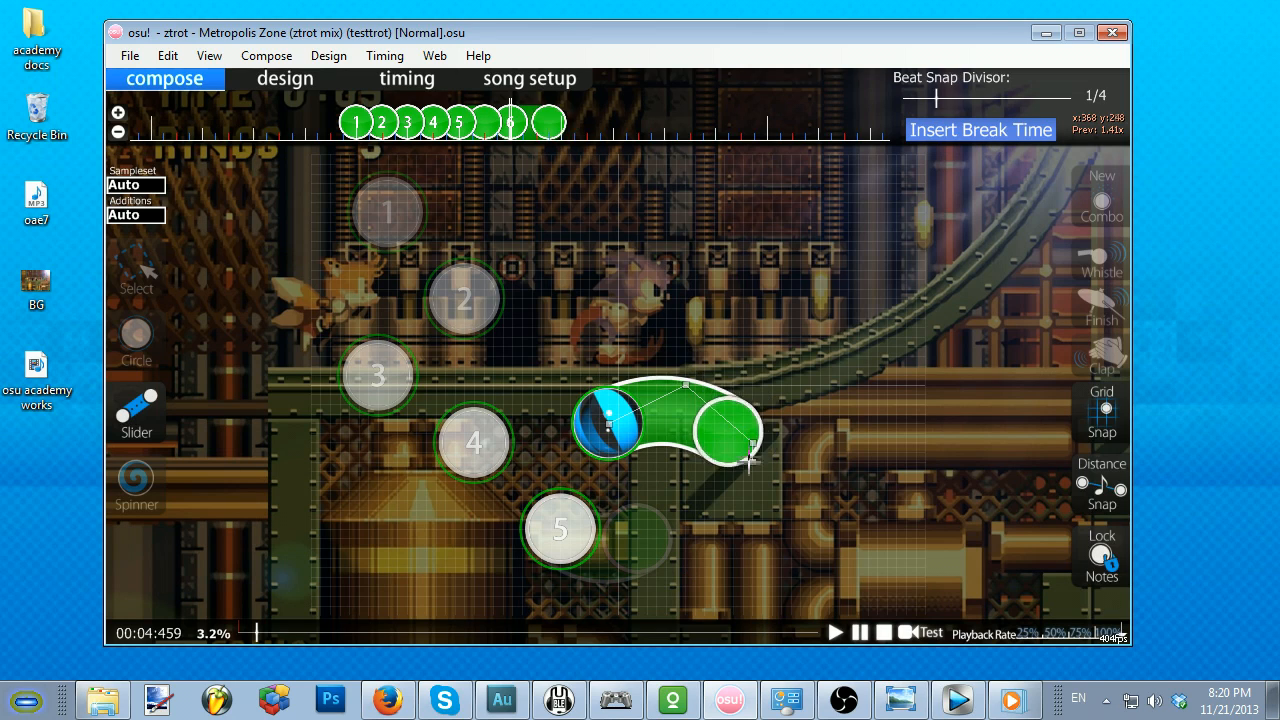
{"action": "right_click", "coordinate": [760, 517]}
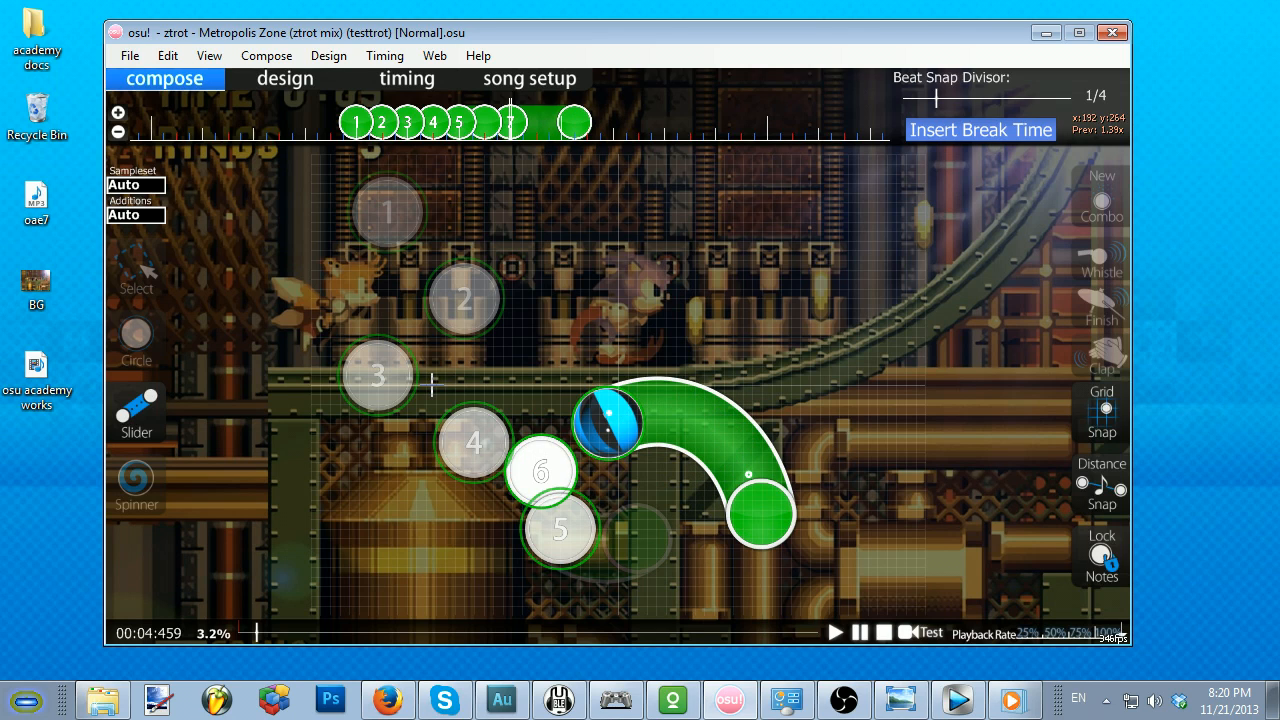
{"action": "scroll", "coordinate": [432, 385], "scroll_direction": "down", "scroll_amount": 3}
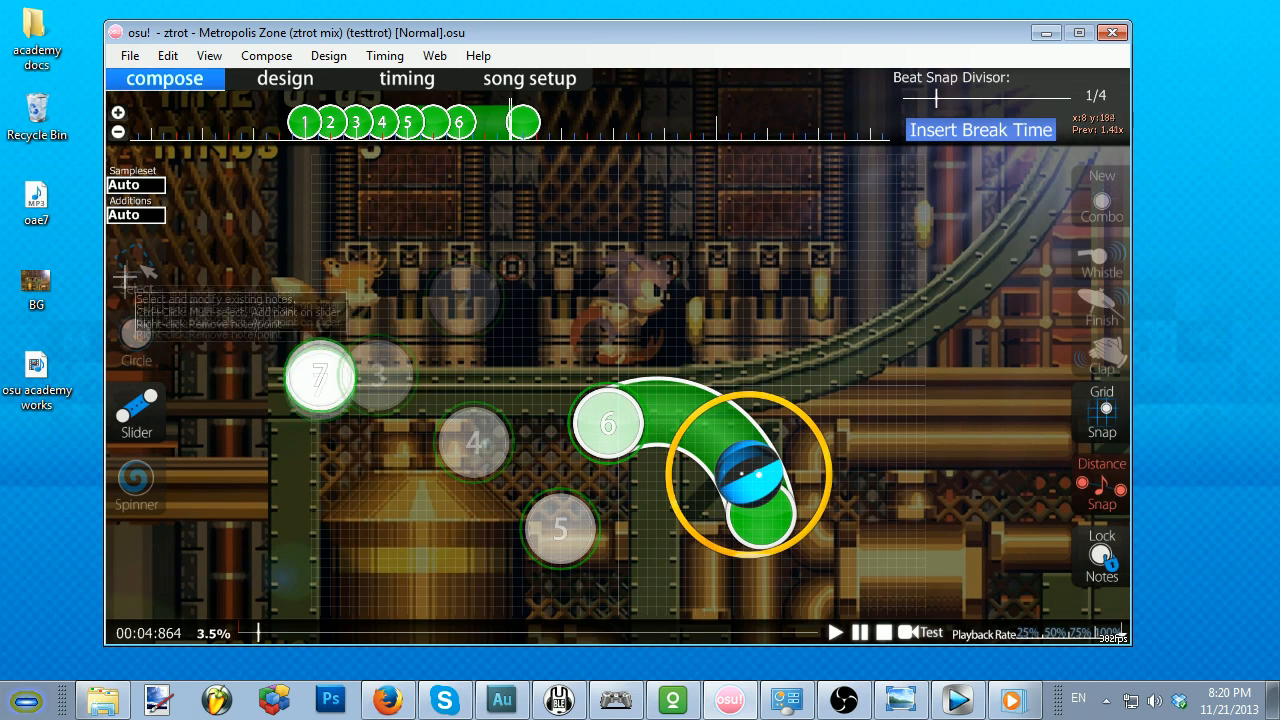
Step: Move the end point of the slider at 00:04:459 slightly upward so the slider ends at 00:04:864
{"action": "left_click", "coordinate": [136, 268]}
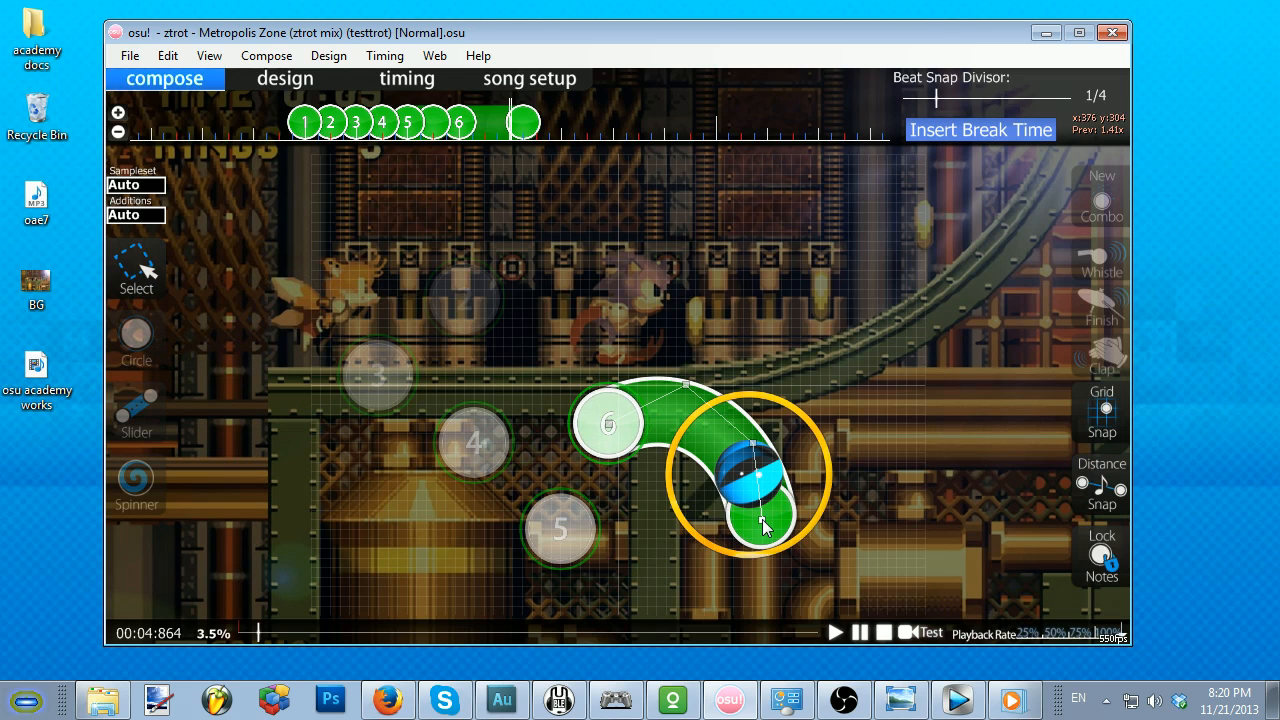
{"action": "left_click_drag", "start_coordinate": [762, 521], "coordinate": [763, 508]}
{"action": "scroll", "coordinate": [172, 336], "scroll_direction": "down", "scroll_amount": 2}
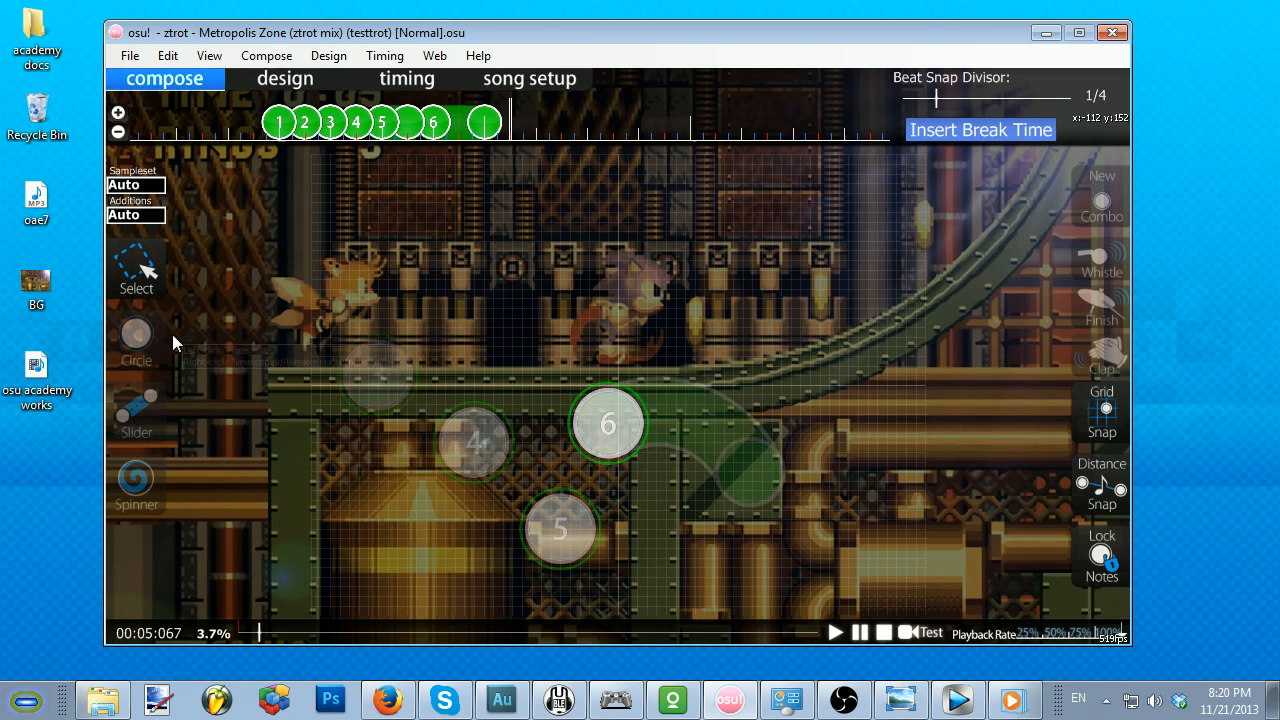
Step: Place a spinner running from 00:05:270 to 00:06:486
{"action": "scroll", "coordinate": [172, 334], "scroll_direction": "down", "scroll_amount": 2}
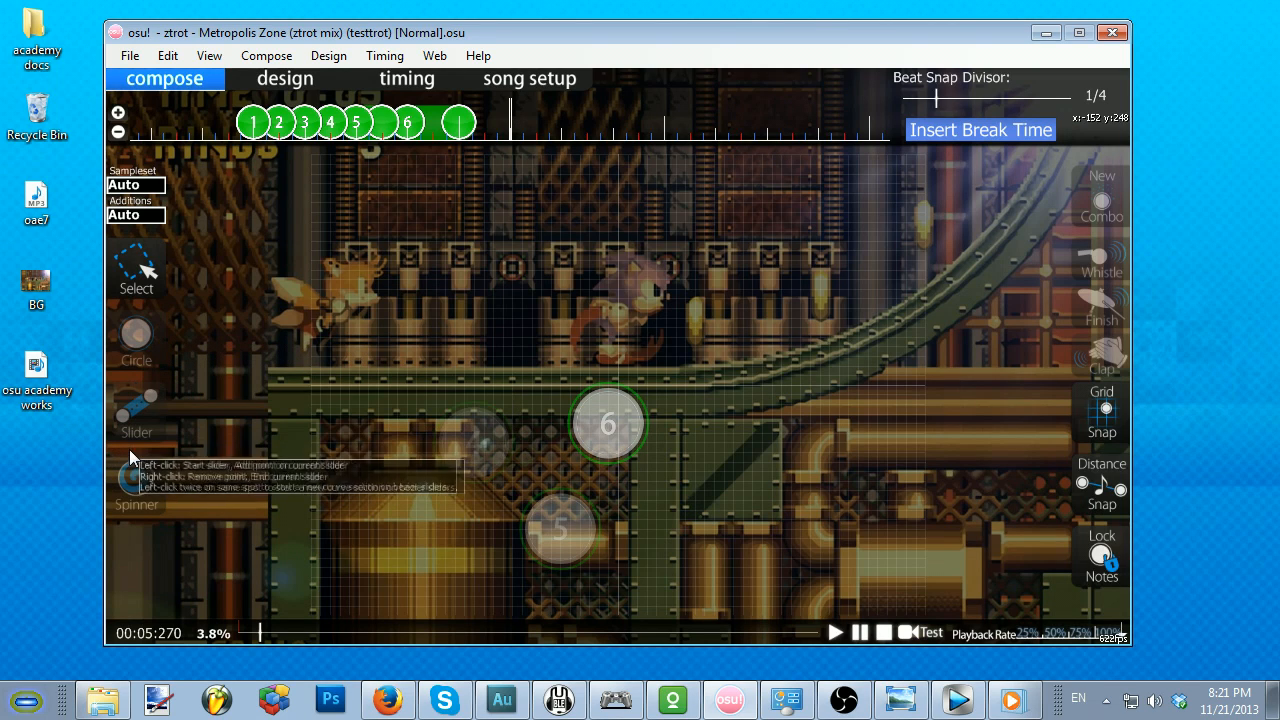
{"action": "left_click", "coordinate": [131, 470]}
{"action": "left_click", "coordinate": [627, 361]}
{"action": "scroll", "coordinate": [627, 361], "scroll_direction": "down", "scroll_amount": 4}
{"action": "scroll", "coordinate": [627, 361], "scroll_direction": "down", "scroll_amount": 1}
{"action": "right_click", "coordinate": [627, 361]}
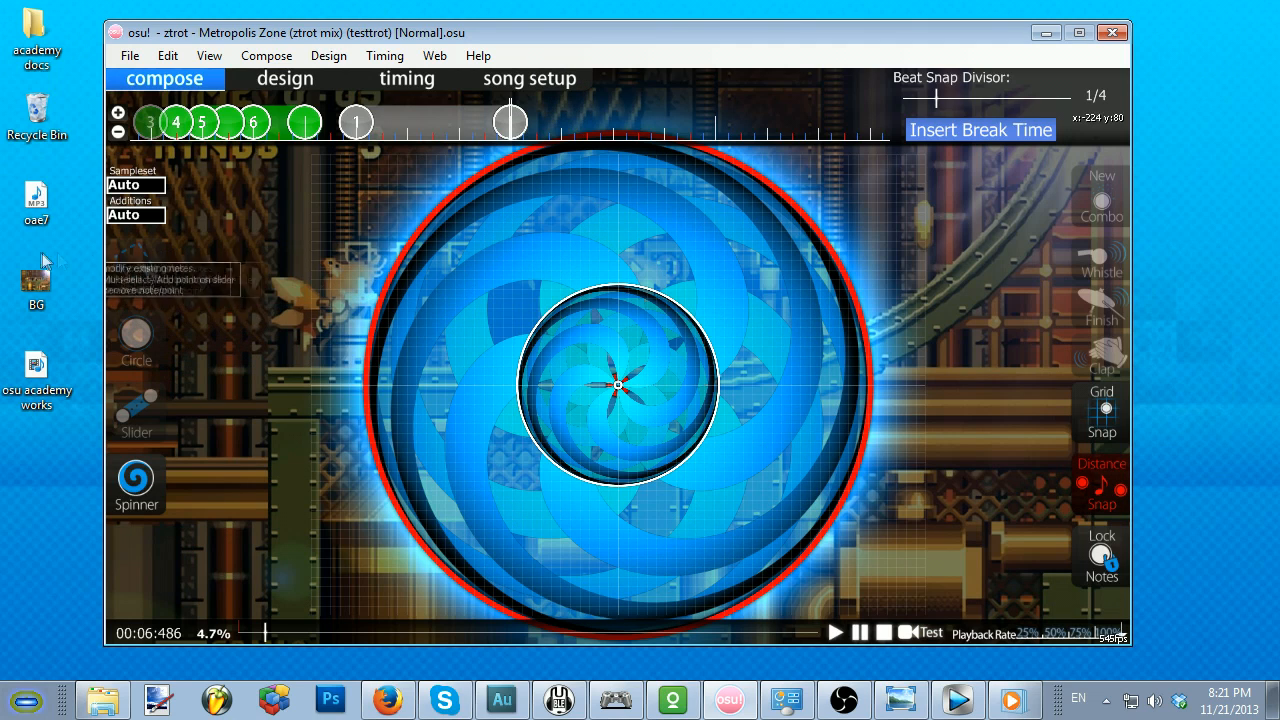
Step: Try a new combo with whistle and finish sounds on the slider at 00:04:459, and turn all three off again
{"action": "left_click", "coordinate": [138, 268]}
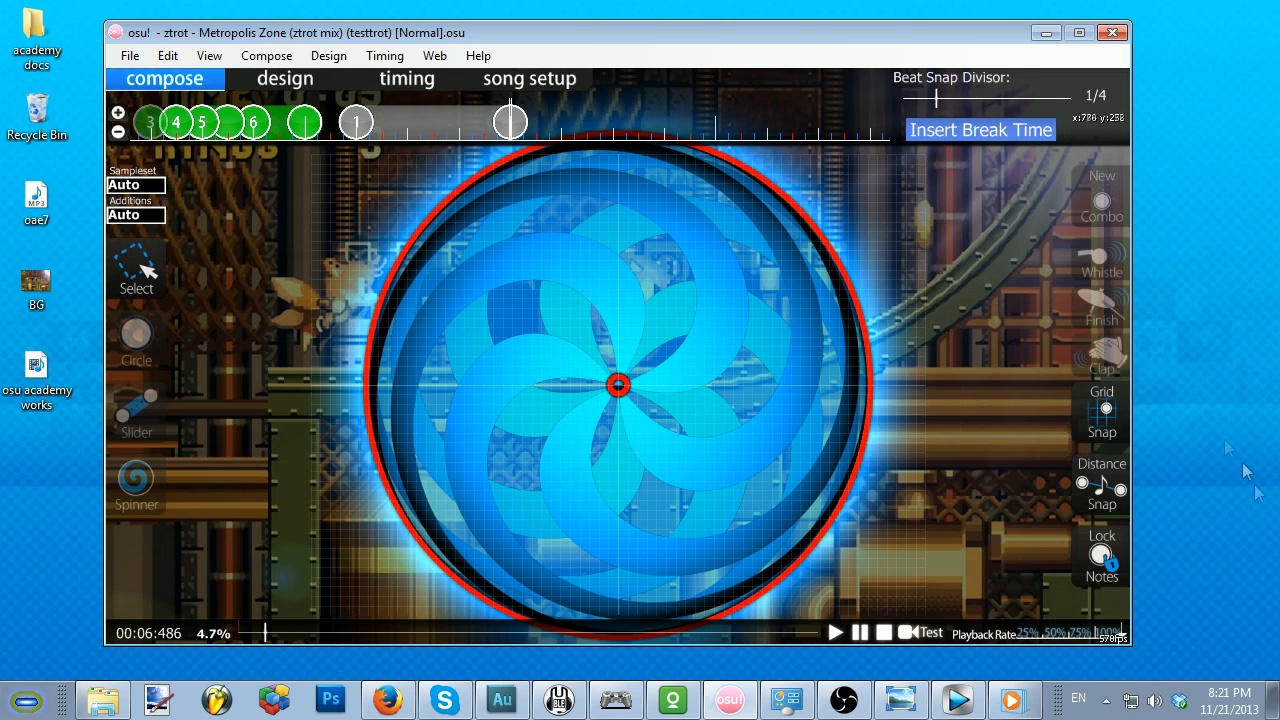
{"action": "left_click", "coordinate": [1102, 200]}
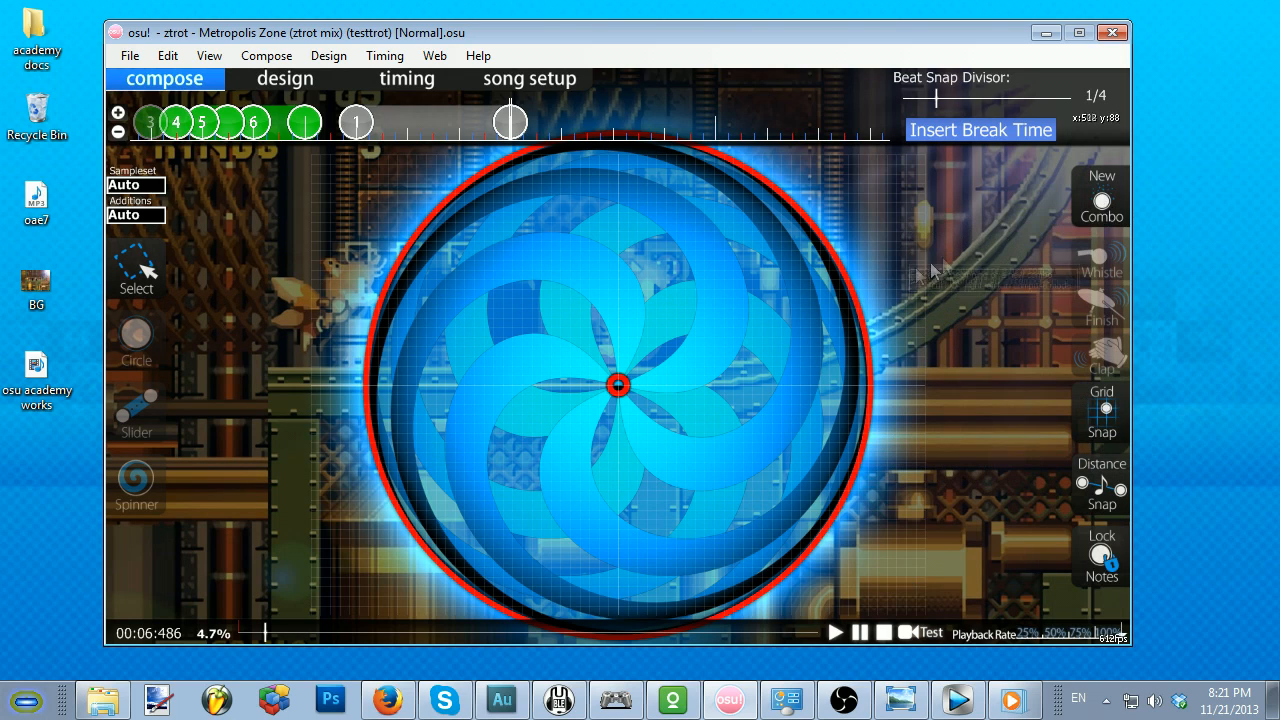
{"action": "scroll", "coordinate": [769, 309], "scroll_direction": "up", "scroll_amount": 8}
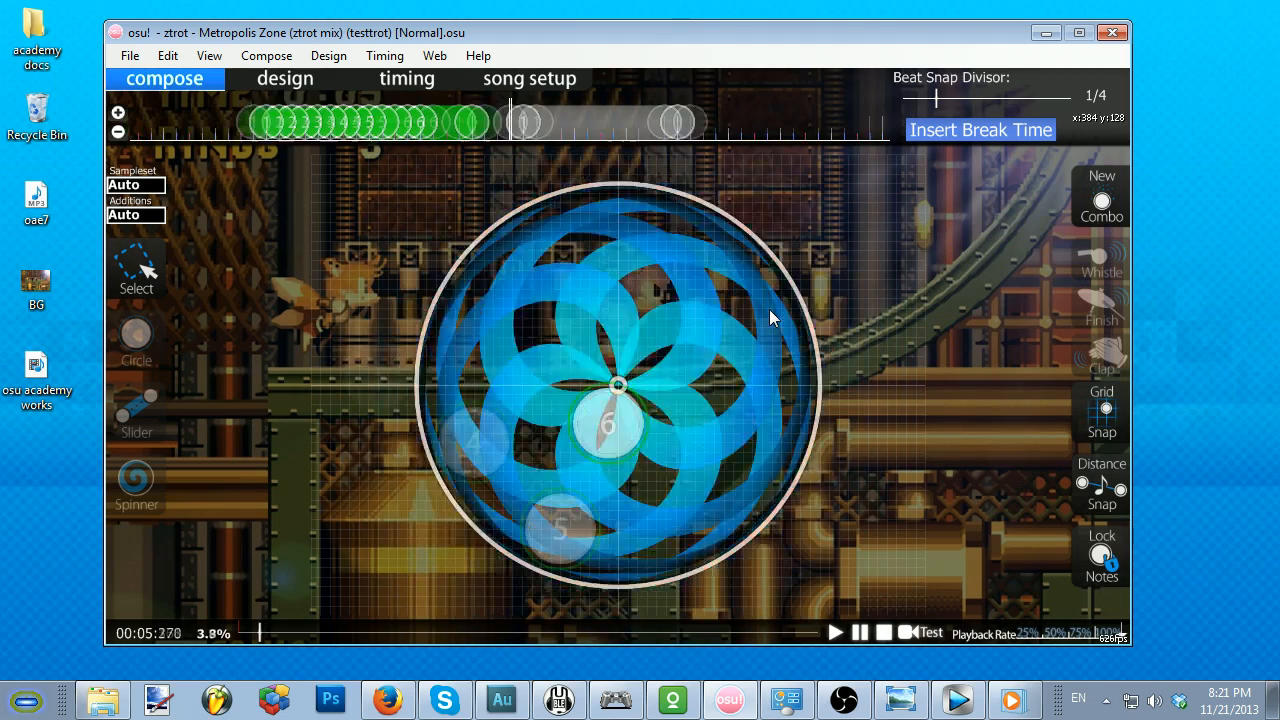
{"action": "left_click", "coordinate": [516, 125]}
{"action": "scroll", "coordinate": [519, 125], "scroll_direction": "up", "scroll_amount": 1}
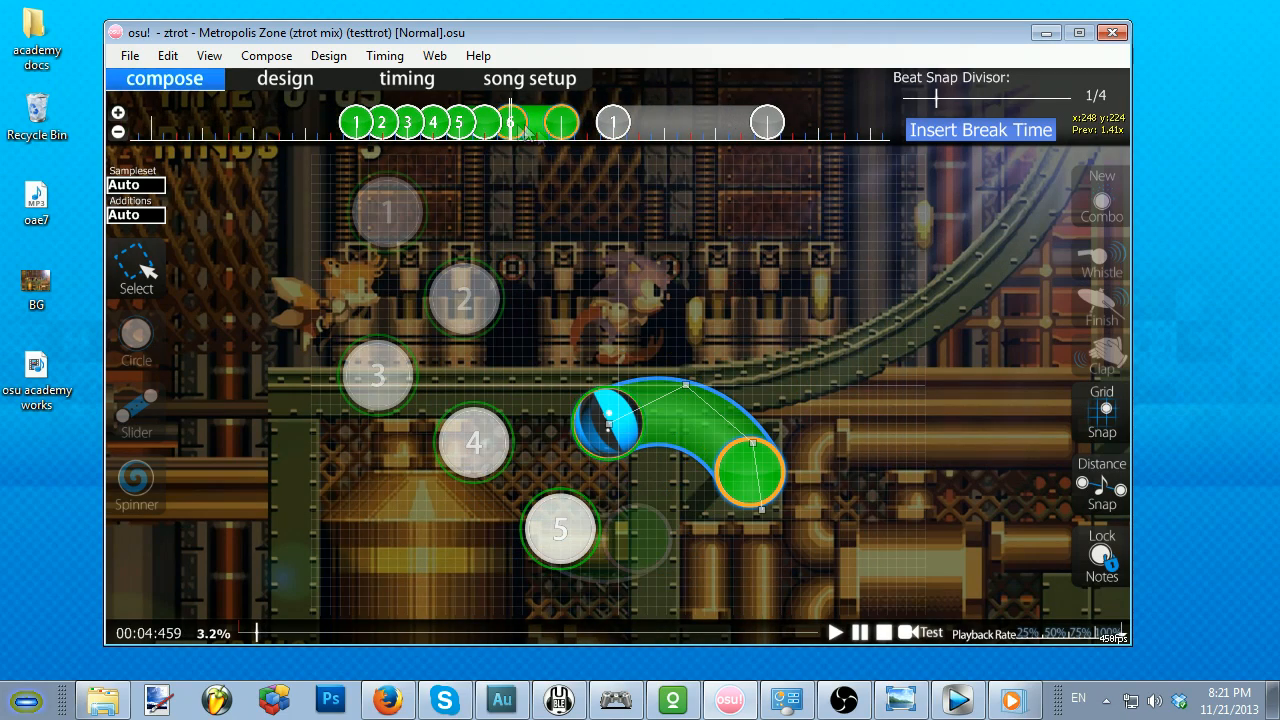
{"action": "left_click", "coordinate": [1104, 202]}
{"action": "left_click", "coordinate": [1102, 262]}
{"action": "left_click", "coordinate": [1102, 306]}
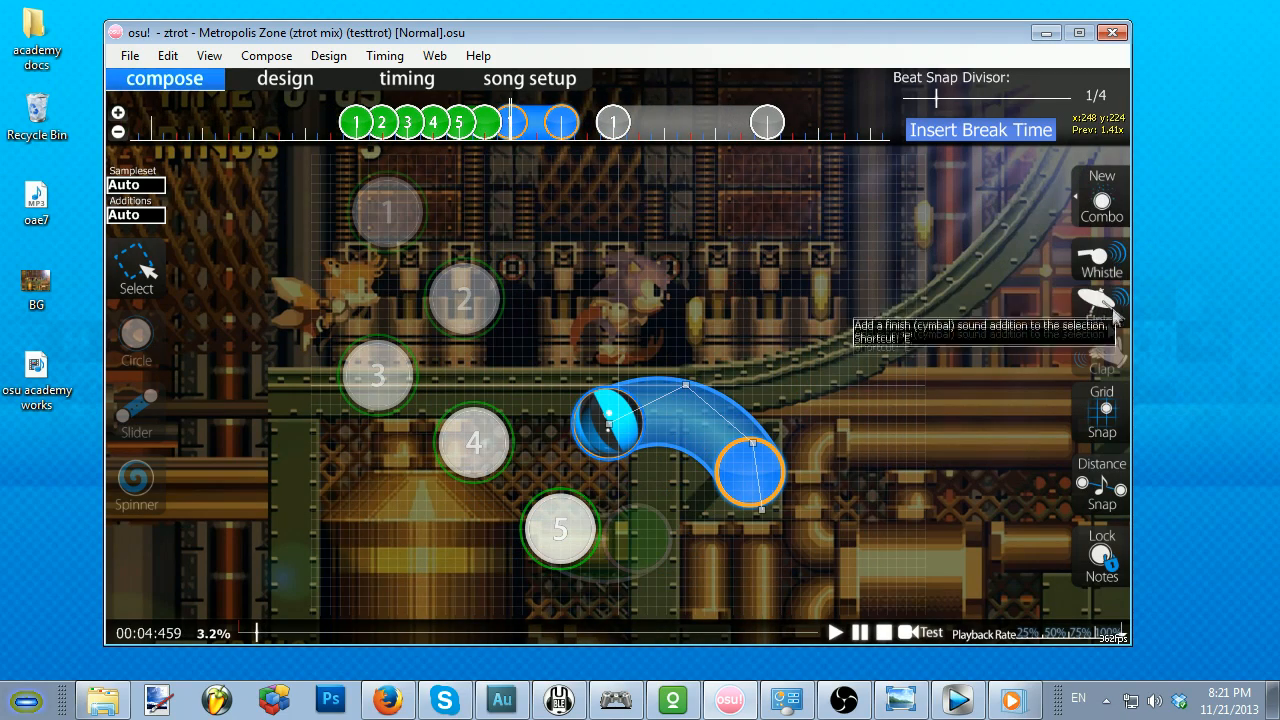
{"action": "left_click", "coordinate": [1102, 306]}
{"action": "left_click", "coordinate": [1102, 262]}
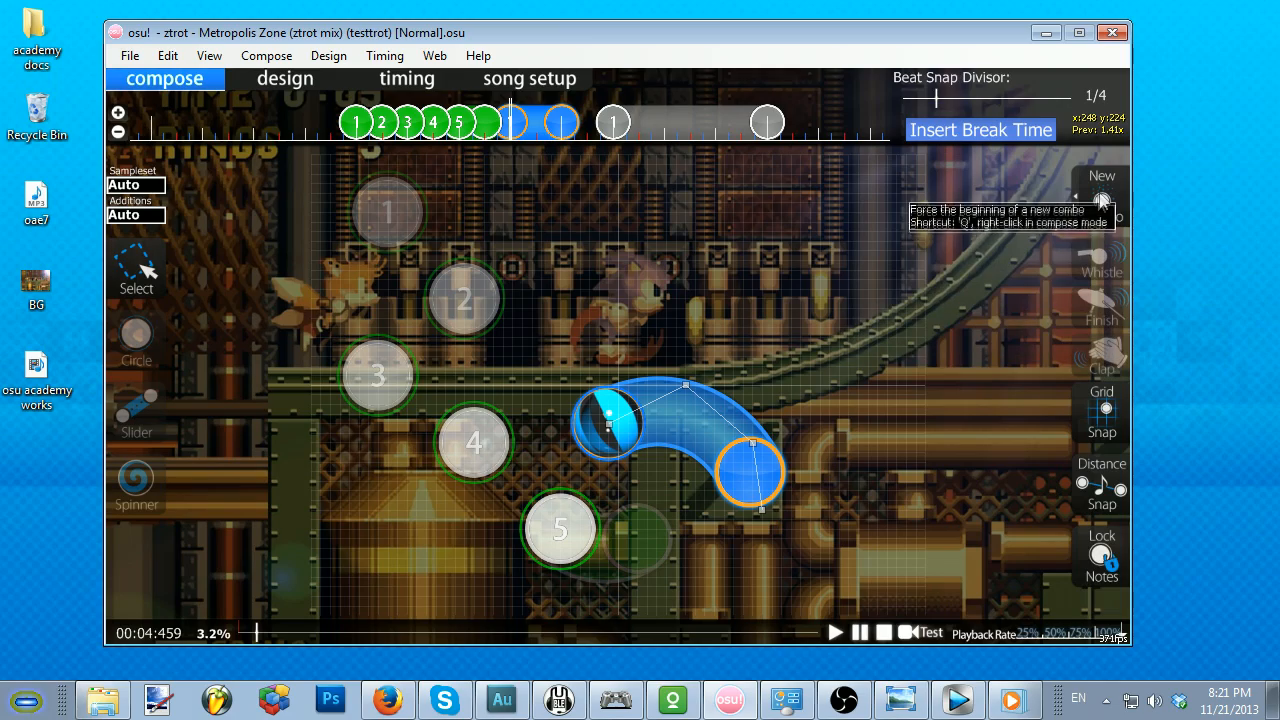
{"action": "left_click", "coordinate": [1102, 202]}
Step: Play the song past the spinner to 00:06:790 and turn off grid snapping
{"action": "key", "text": "space"}
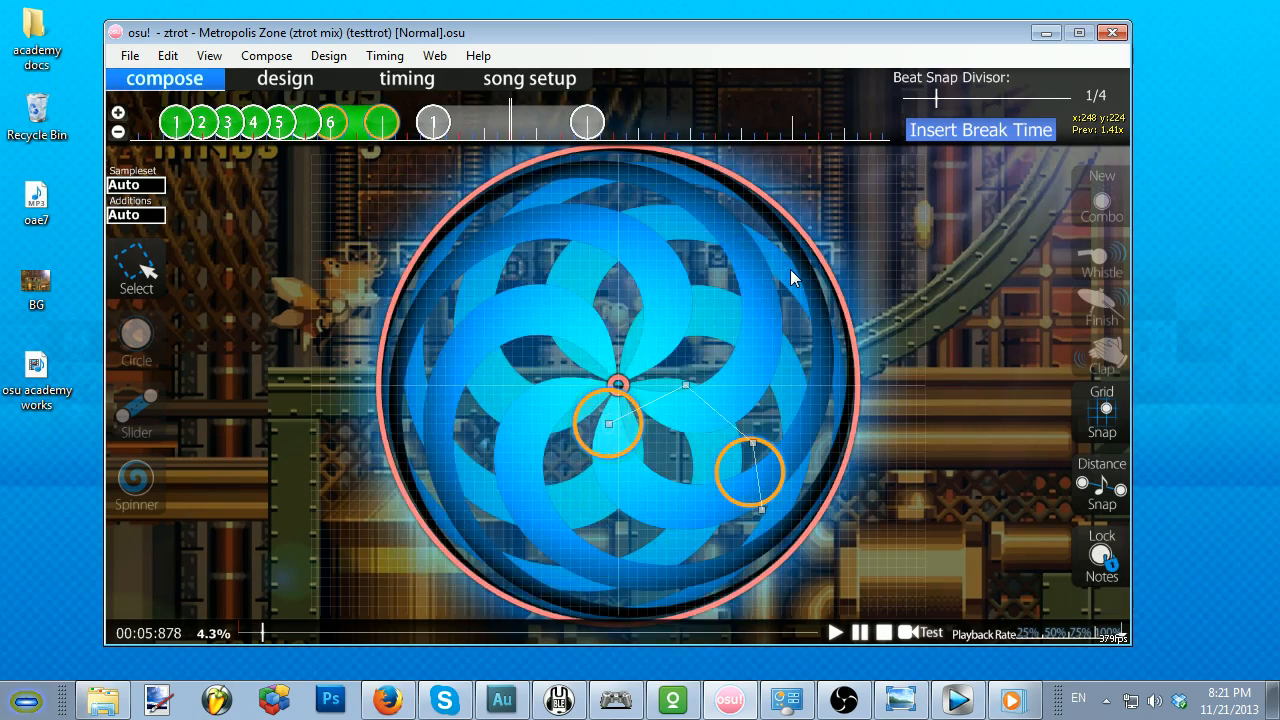
{"action": "key", "text": "space"}
{"action": "left_click", "coordinate": [1101, 410]}
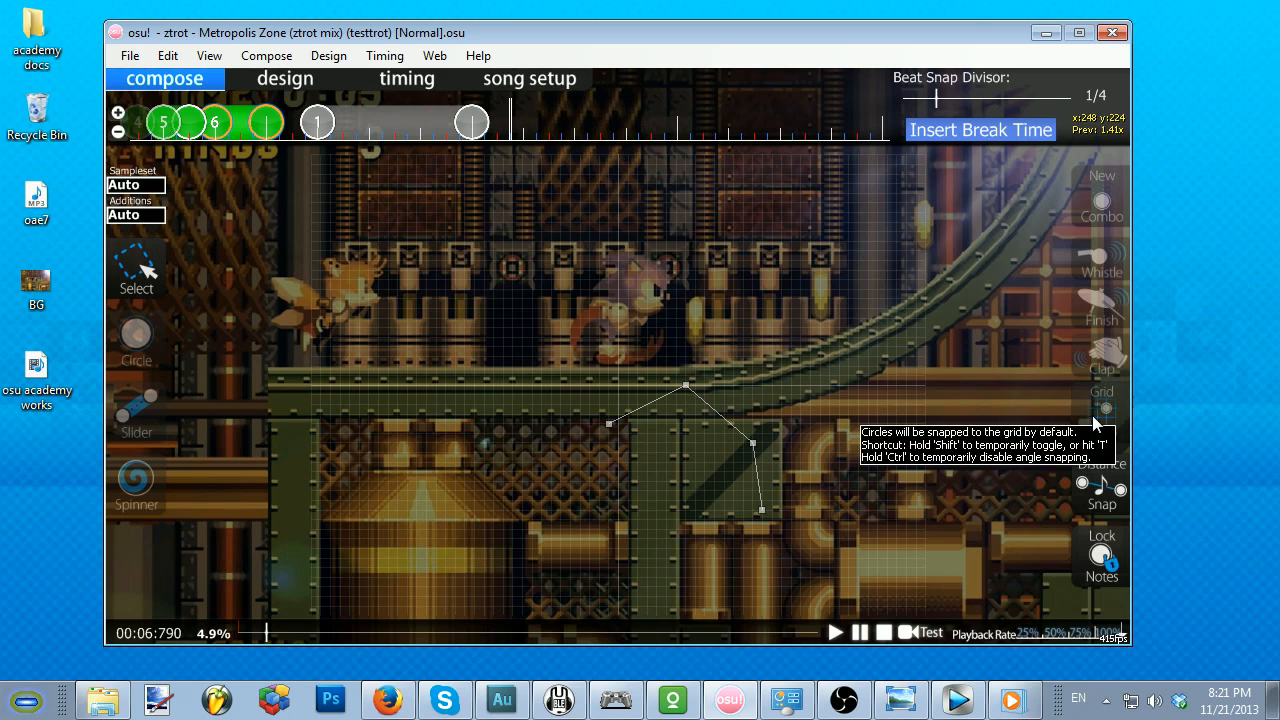
Step: Place four hit circles in a downward zigzag at 00:06:891, 00:07:094, 00:07:297 and 00:07:500
{"action": "scroll", "coordinate": [898, 370], "scroll_direction": "down", "scroll_amount": 1}
{"action": "left_click", "coordinate": [136, 333]}
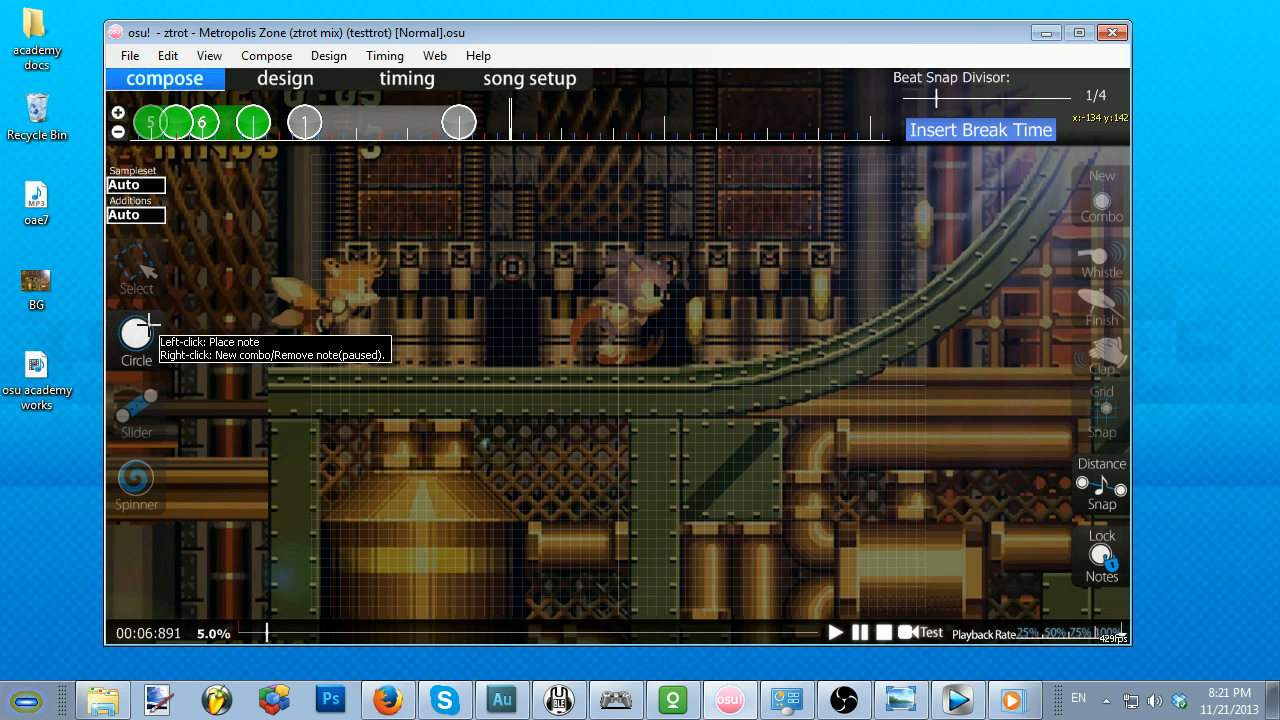
{"action": "left_click", "coordinate": [456, 243]}
{"action": "scroll", "coordinate": [561, 348], "scroll_direction": "down", "scroll_amount": 1}
{"action": "left_click", "coordinate": [561, 348]}
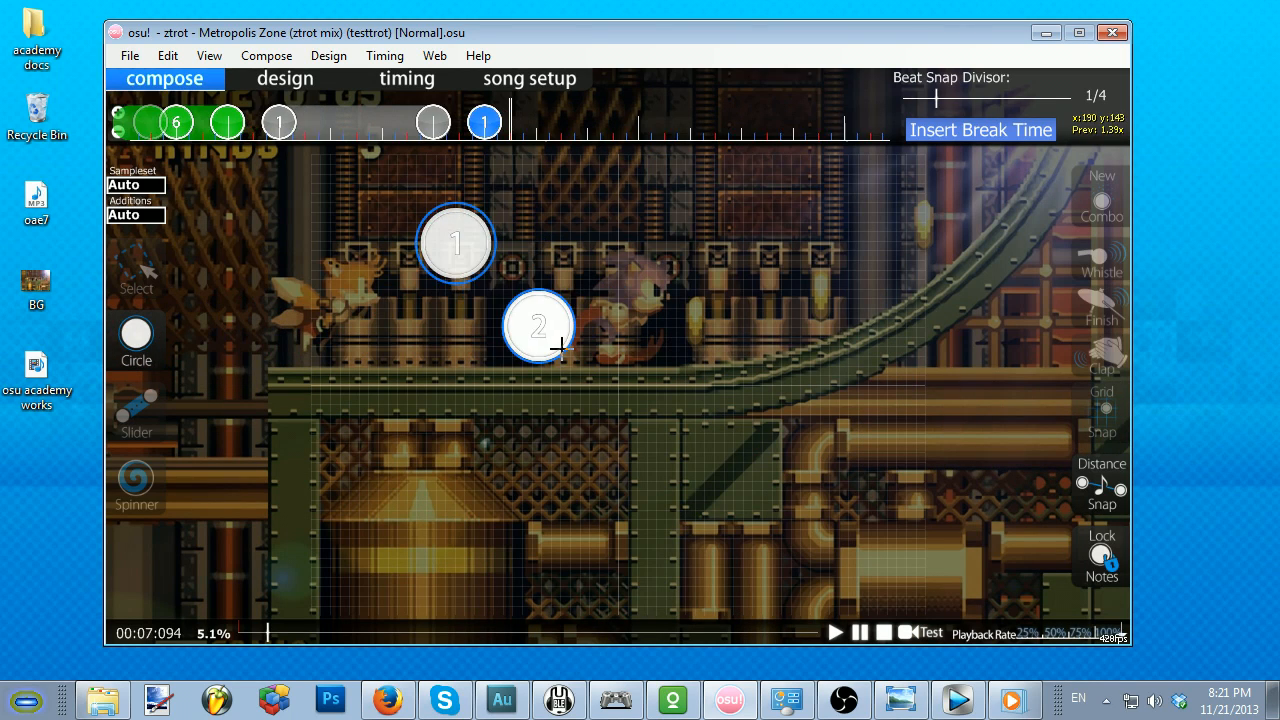
{"action": "left_click", "coordinate": [435, 403]}
{"action": "scroll", "coordinate": [551, 411], "scroll_direction": "down", "scroll_amount": 2}
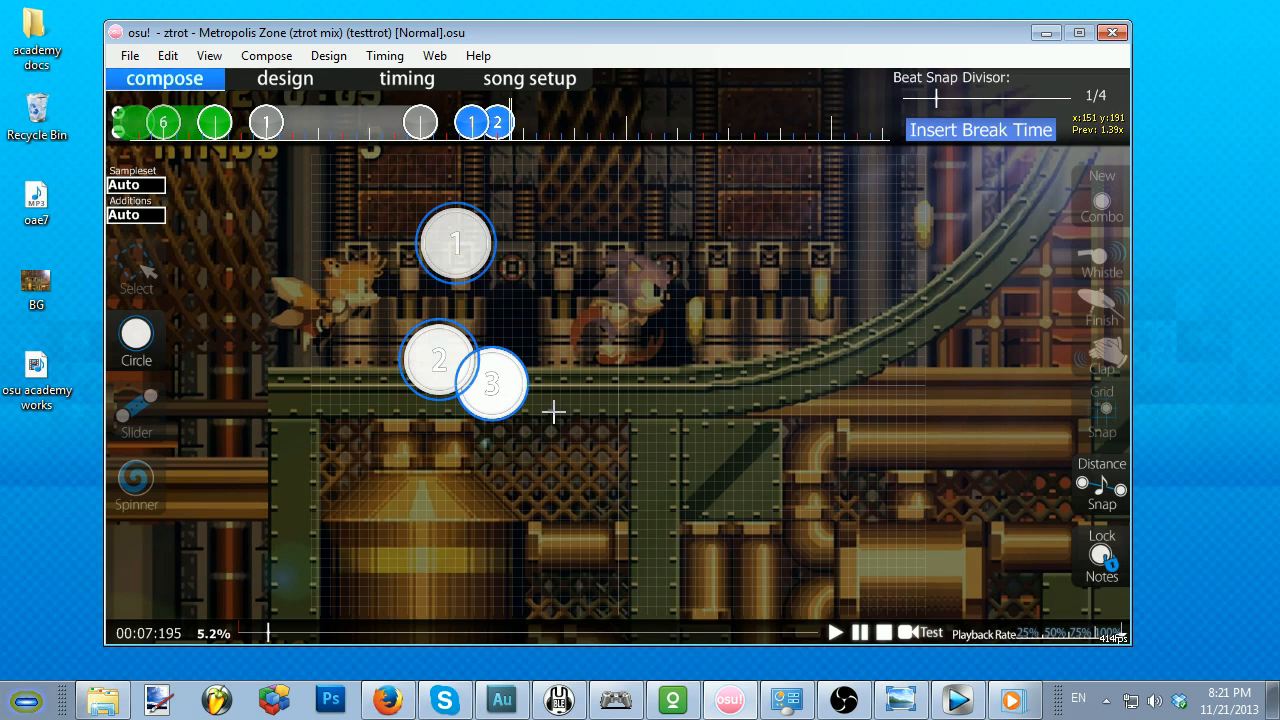
{"action": "left_click", "coordinate": [576, 475]}
{"action": "scroll", "coordinate": [576, 475], "scroll_direction": "down", "scroll_amount": 2}
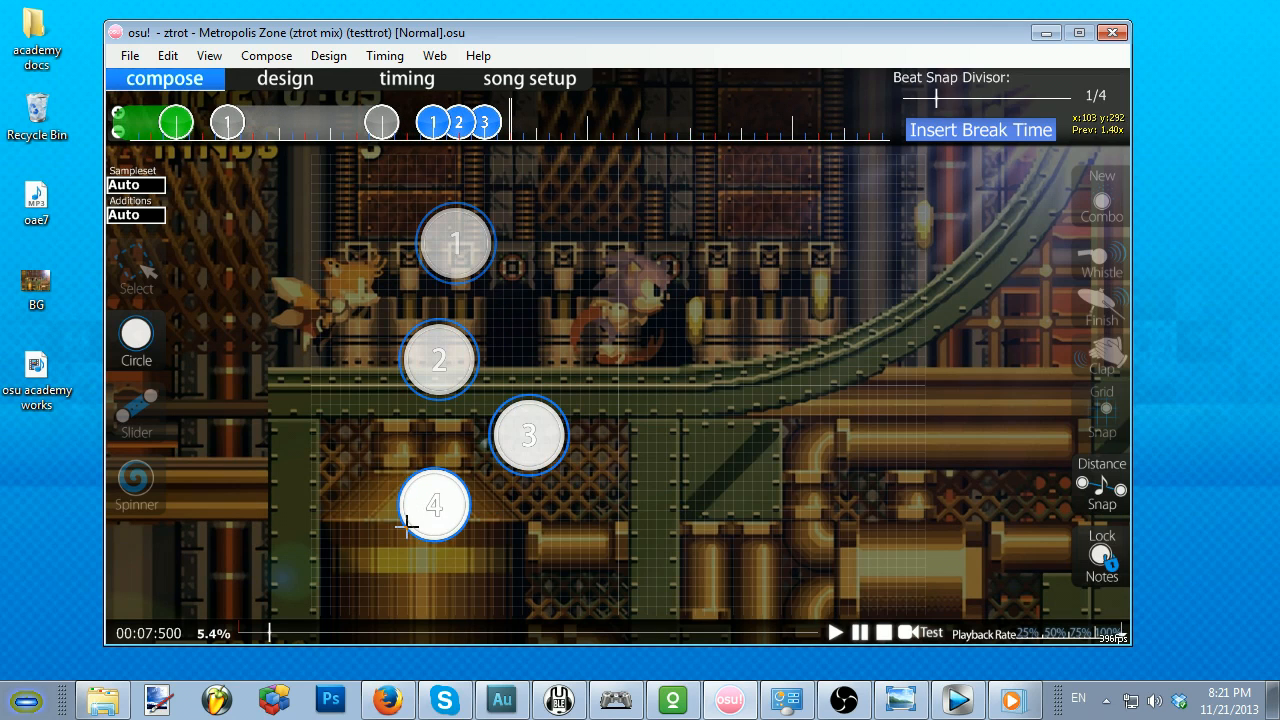
{"action": "left_click", "coordinate": [405, 527]}
Step: Turn grid snapping back on and move the circle at 00:07:500 below and to the right of circle 3
{"action": "left_click", "coordinate": [136, 270]}
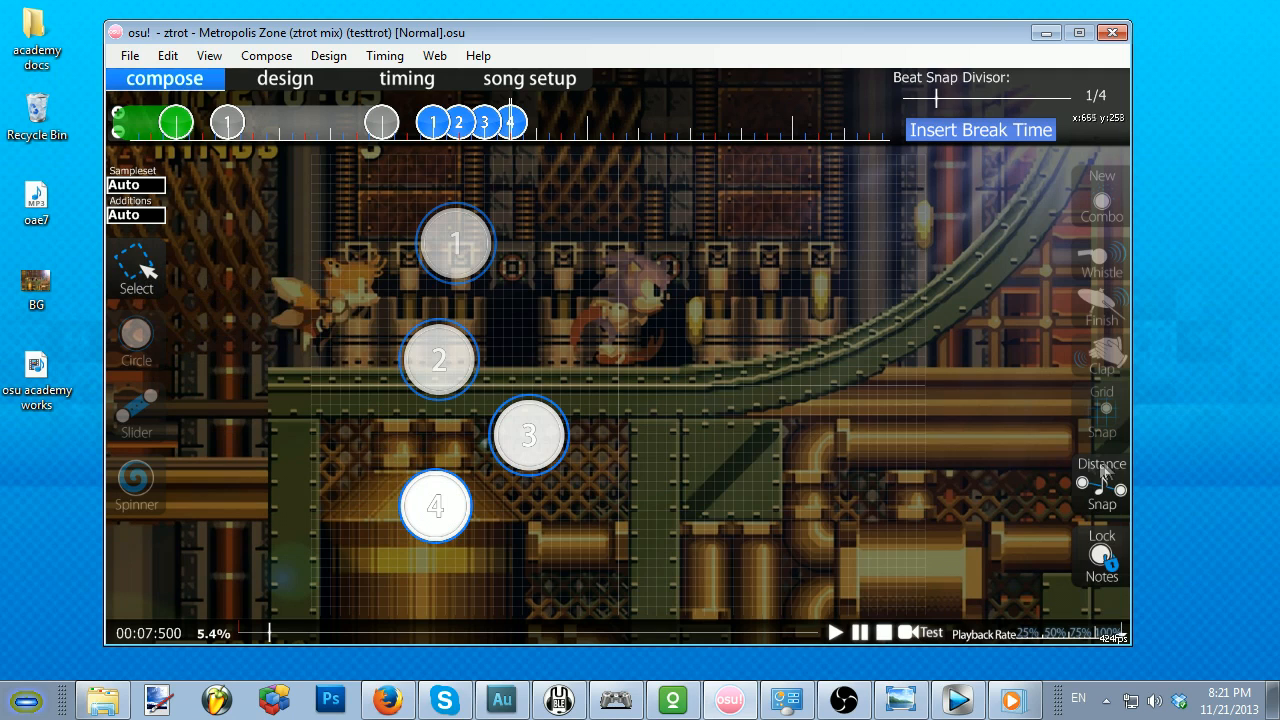
{"action": "left_click", "coordinate": [1101, 484]}
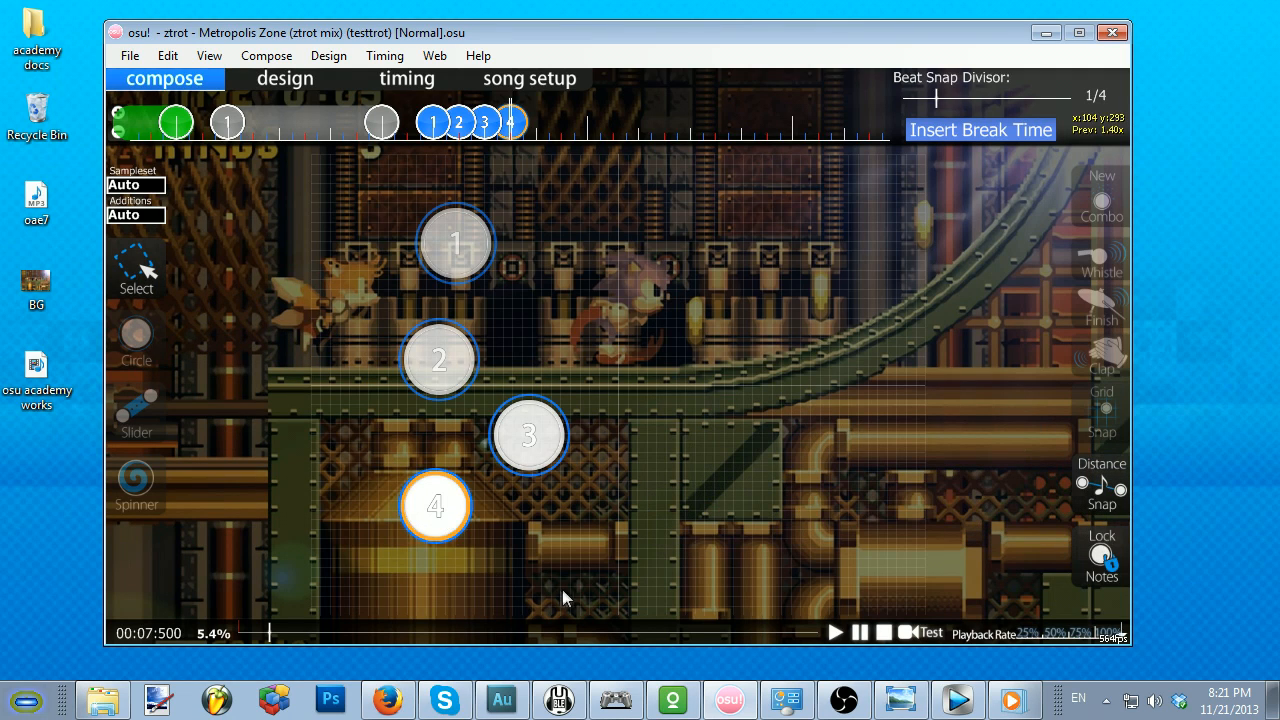
{"action": "left_click_drag", "start_coordinate": [446, 510], "coordinate": [729, 560]}
{"action": "left_click", "coordinate": [1104, 408]}
{"action": "left_click_drag", "start_coordinate": [607, 493], "coordinate": [642, 575]}
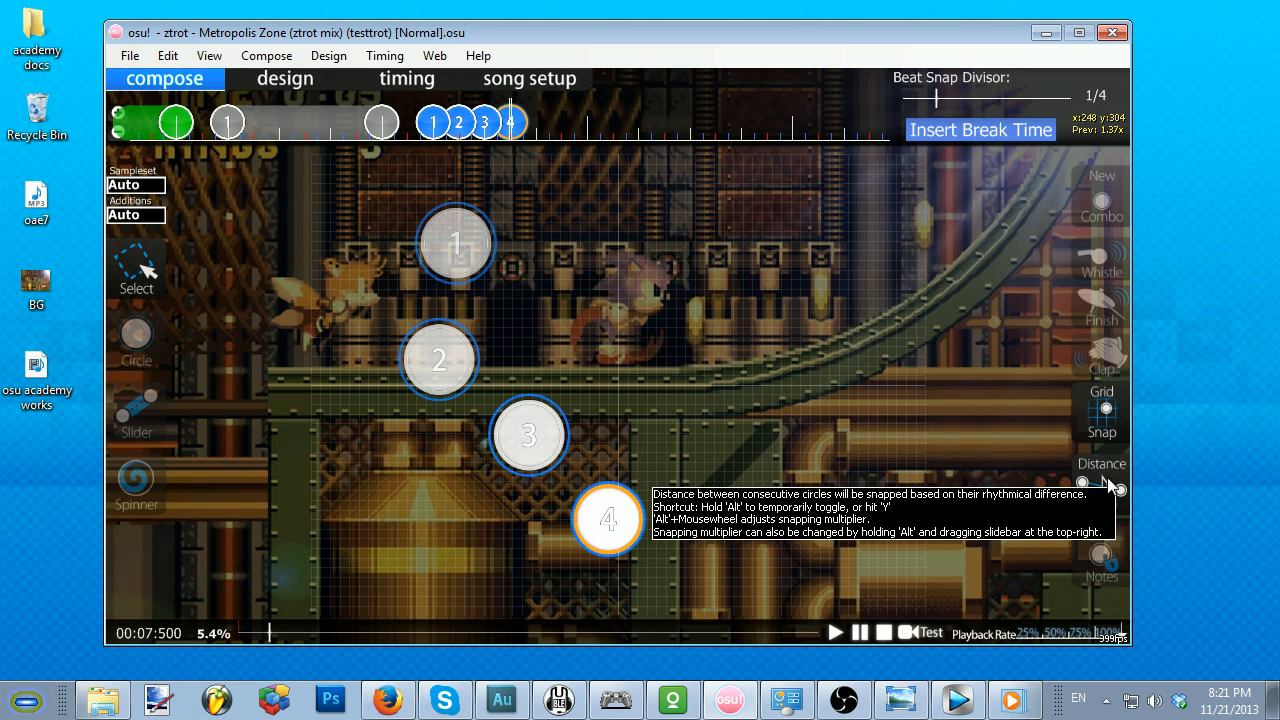
Step: With distance snapping off, move circle 4 to x:200 y:152, above circle 3, and turn distance snapping back on
{"action": "left_click", "coordinate": [1102, 485]}
{"action": "left_click_drag", "start_coordinate": [636, 526], "coordinate": [571, 349]}
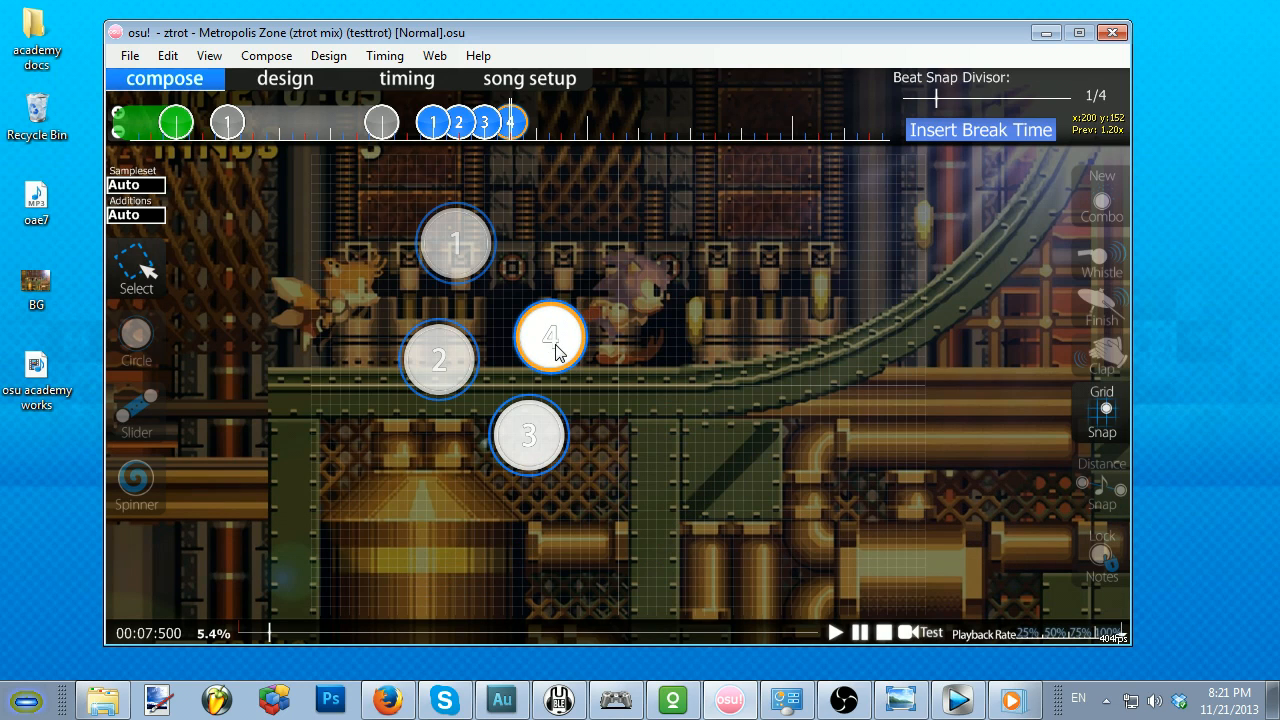
{"action": "left_click", "coordinate": [1080, 483]}
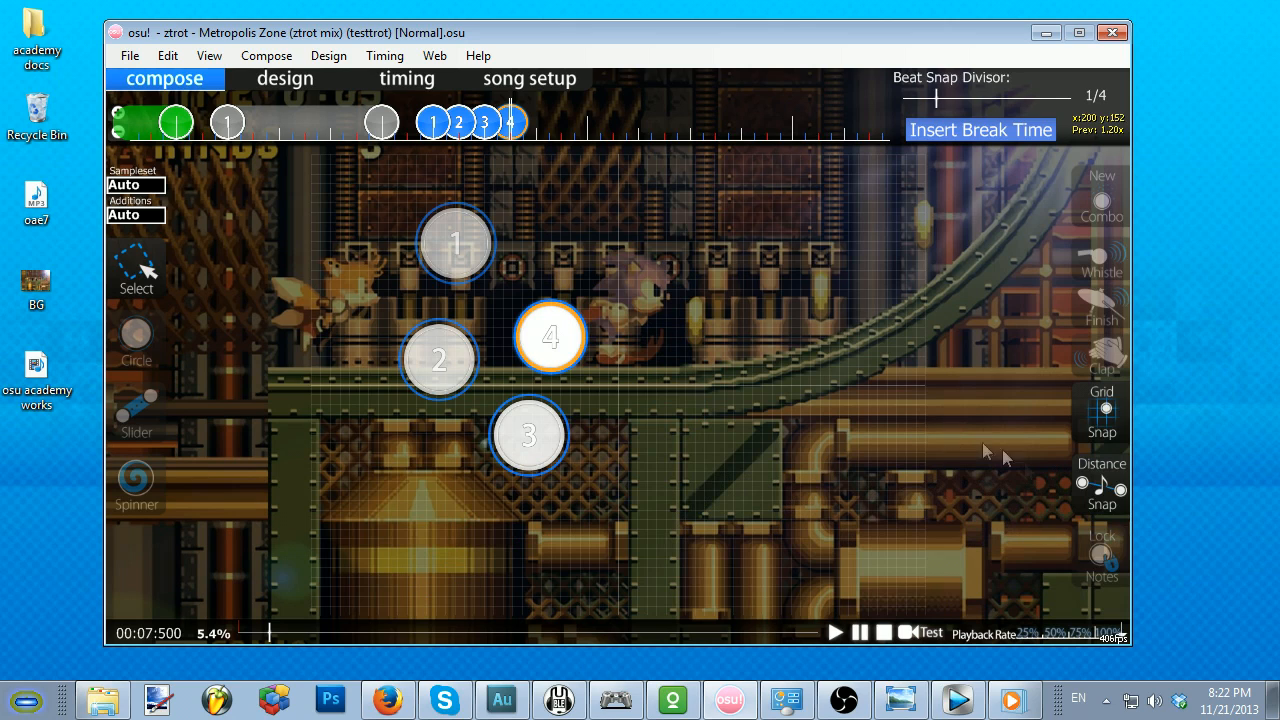
Step: Start a new combo on the circle at 00:07:500 and add whistle and finish sounds to it
{"action": "left_click", "coordinate": [472, 249]}
{"action": "left_click", "coordinate": [552, 341]}
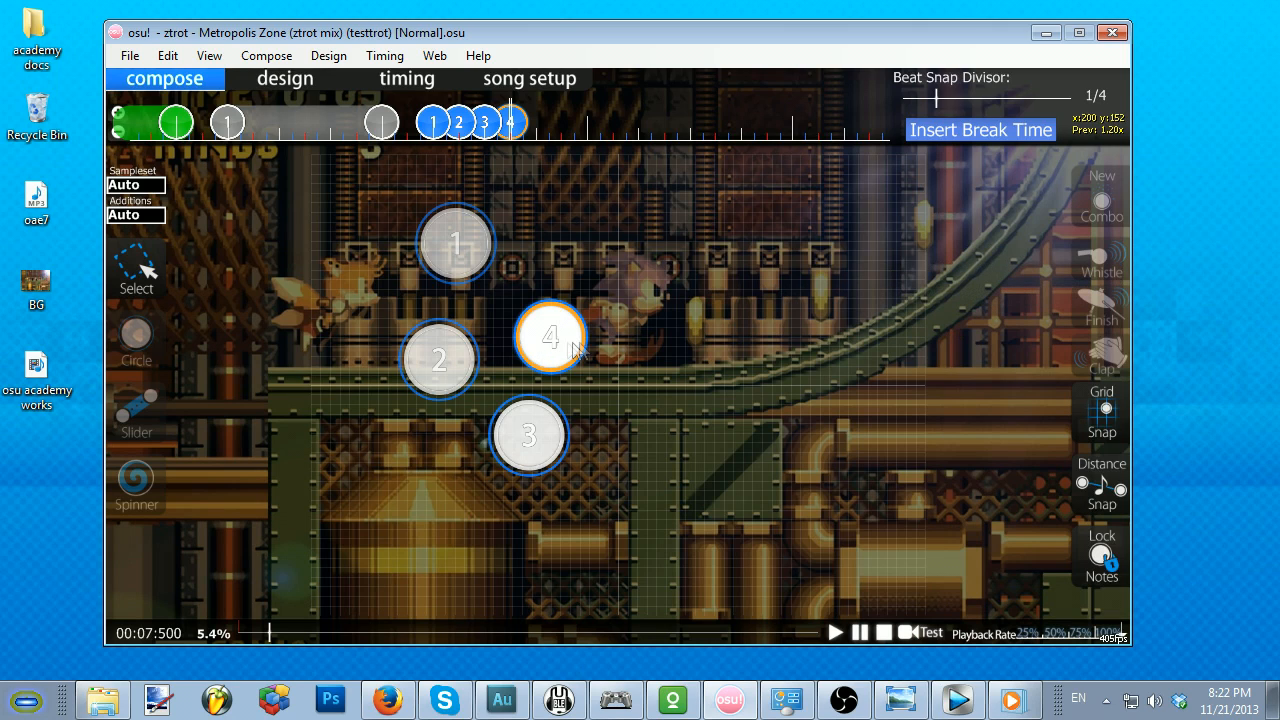
{"action": "left_click", "coordinate": [1101, 260]}
{"action": "left_click", "coordinate": [1101, 306]}
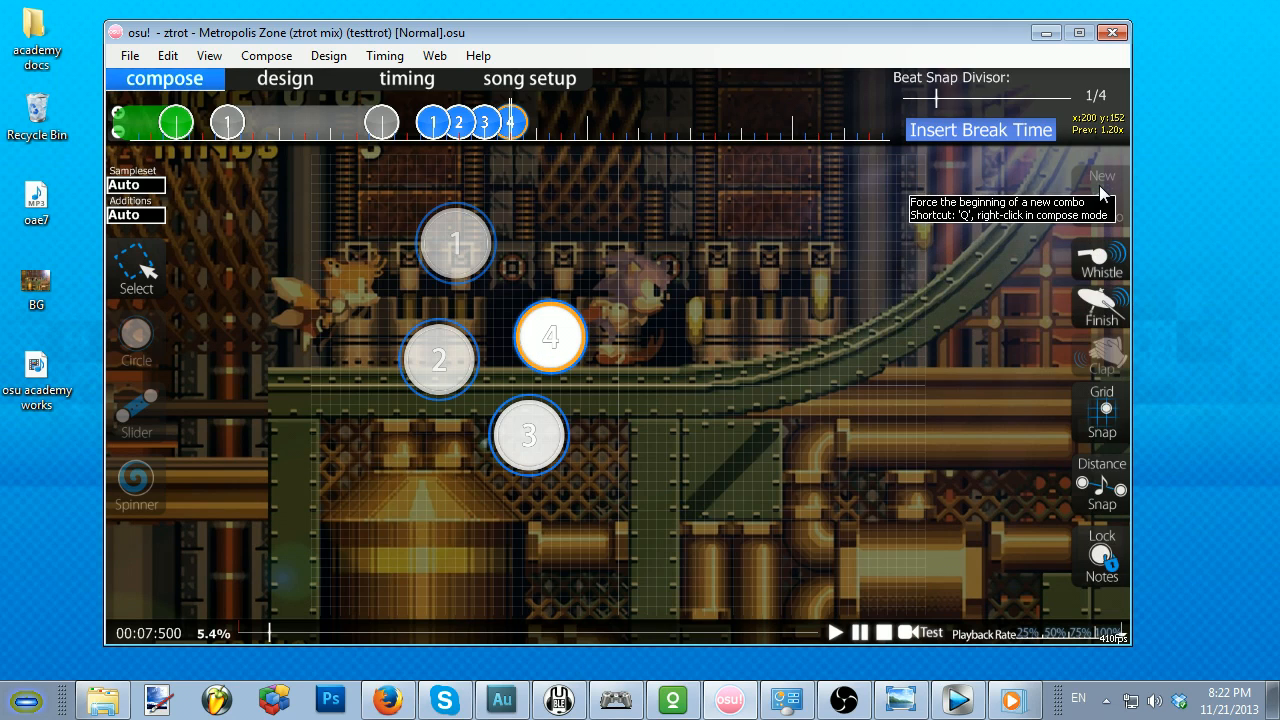
Step: Raise the slider velocity one increment in the timing settings and return it to 1.40
{"action": "left_click", "coordinate": [407, 80]}
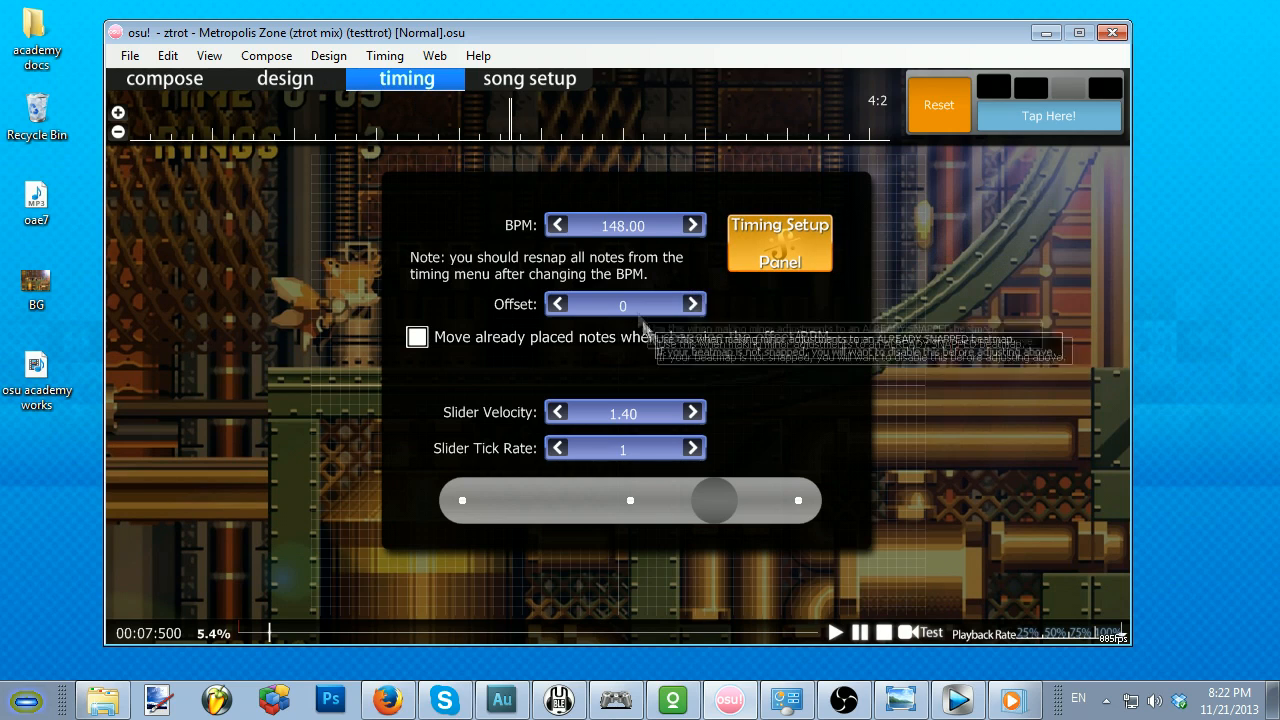
{"action": "left_click", "coordinate": [693, 413]}
{"action": "left_click", "coordinate": [693, 413]}
{"action": "left_click", "coordinate": [558, 412]}
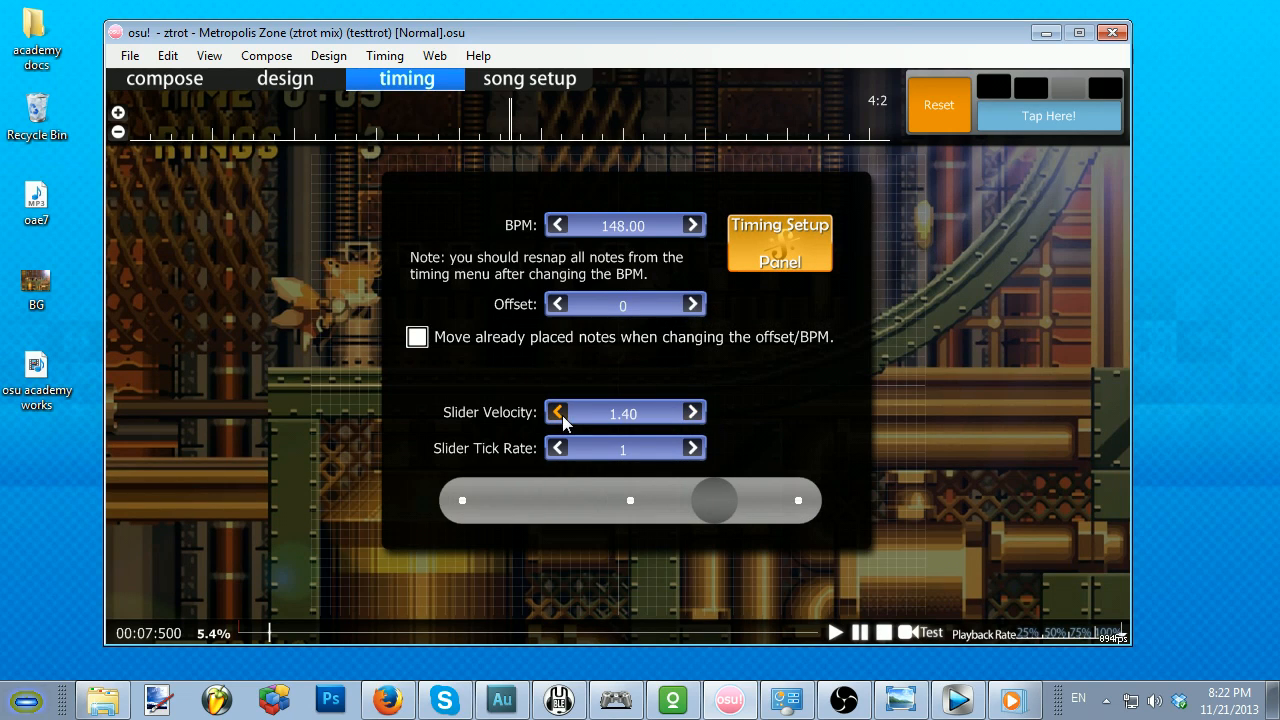
Step: Review the song setup's difficulty settings, name the difficulty "woot poot", and save the changes to the beatmap
{"action": "left_click", "coordinate": [521, 86]}
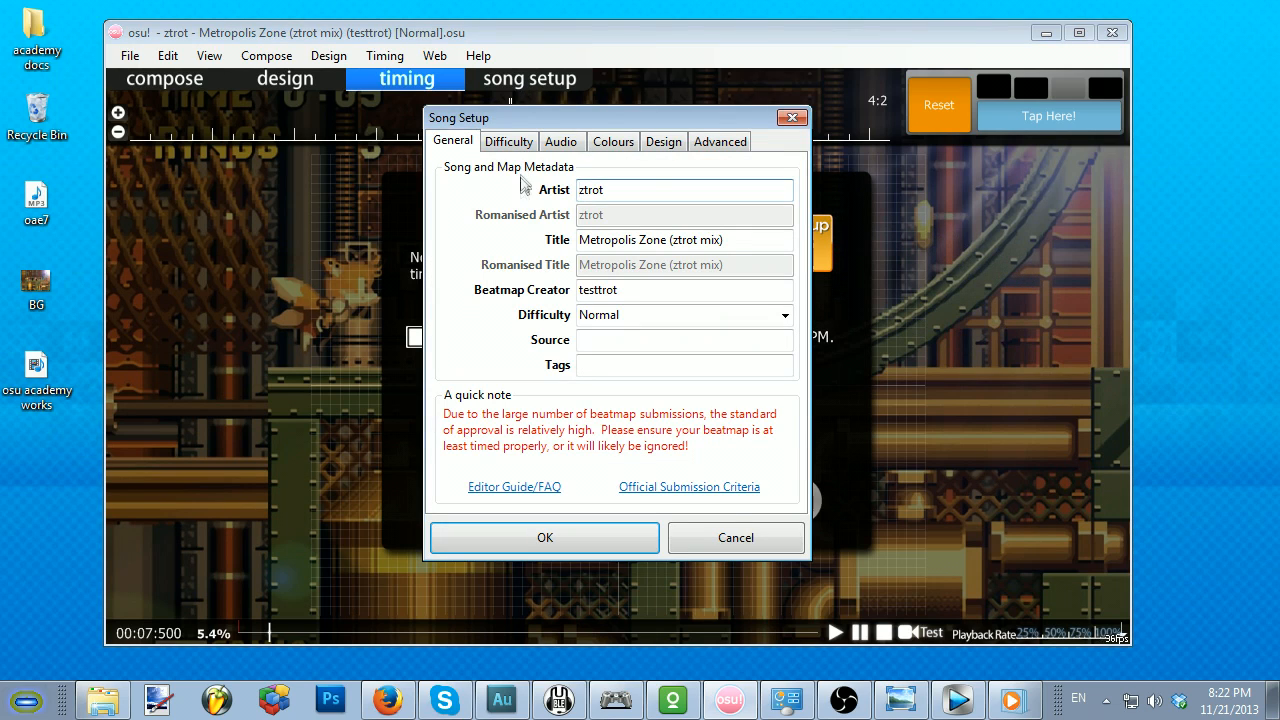
{"action": "left_click", "coordinate": [512, 142]}
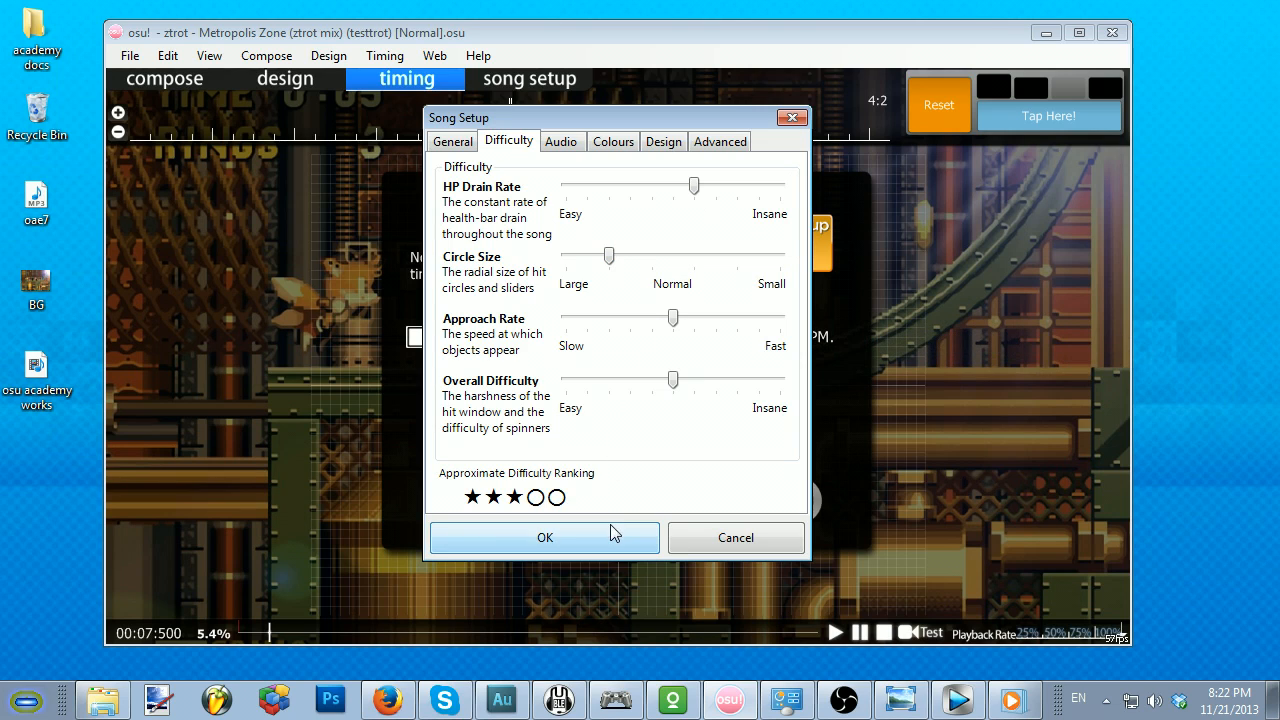
{"action": "left_click", "coordinate": [453, 142]}
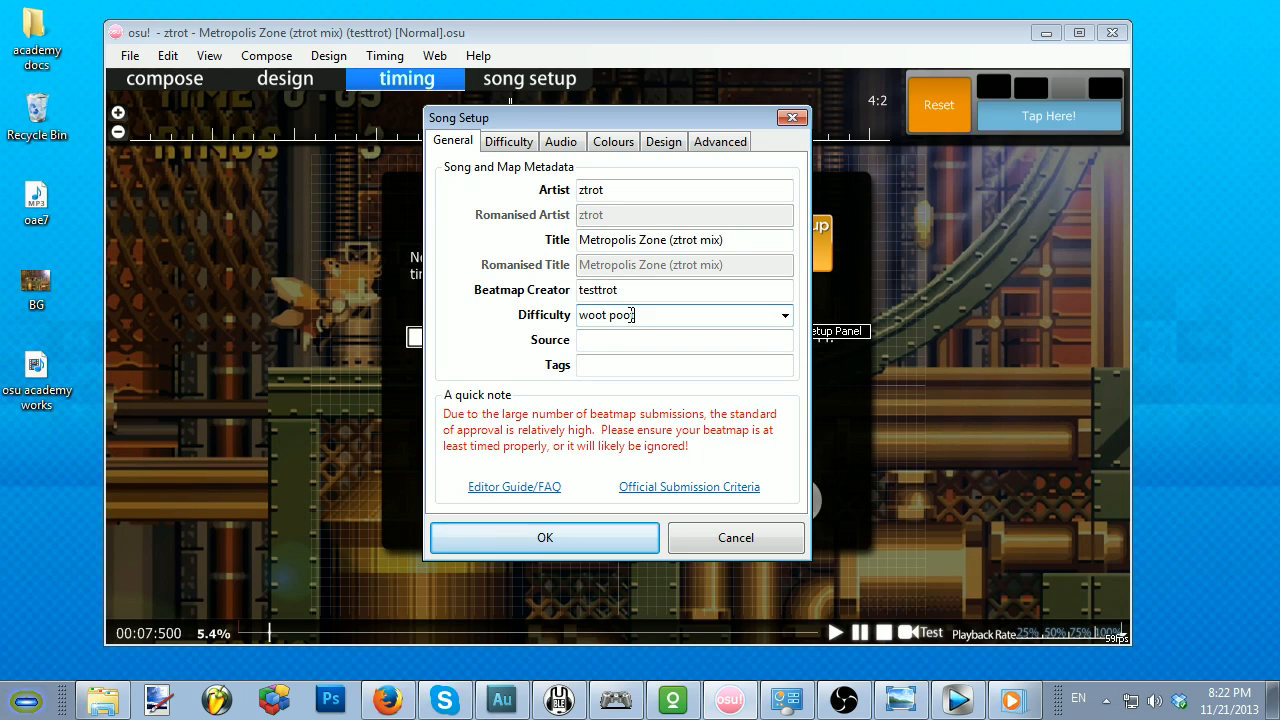
{"action": "left_click", "coordinate": [616, 552]}
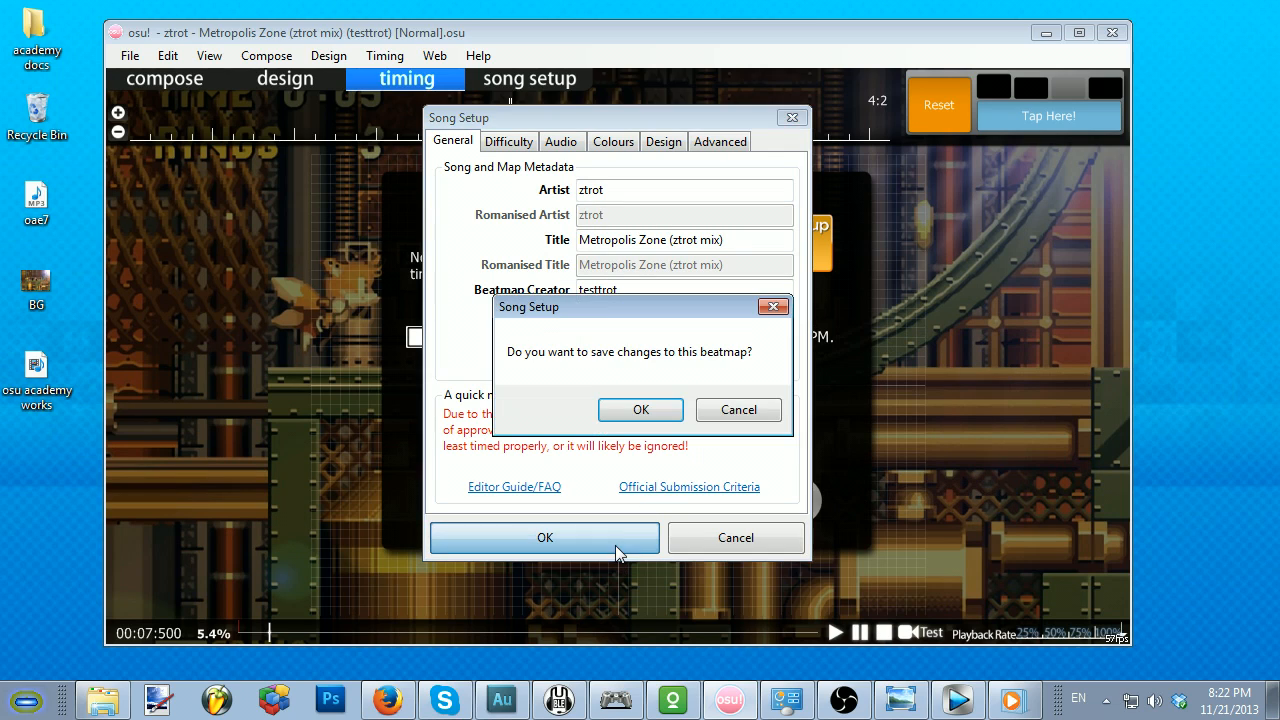
{"action": "left_click", "coordinate": [641, 414]}
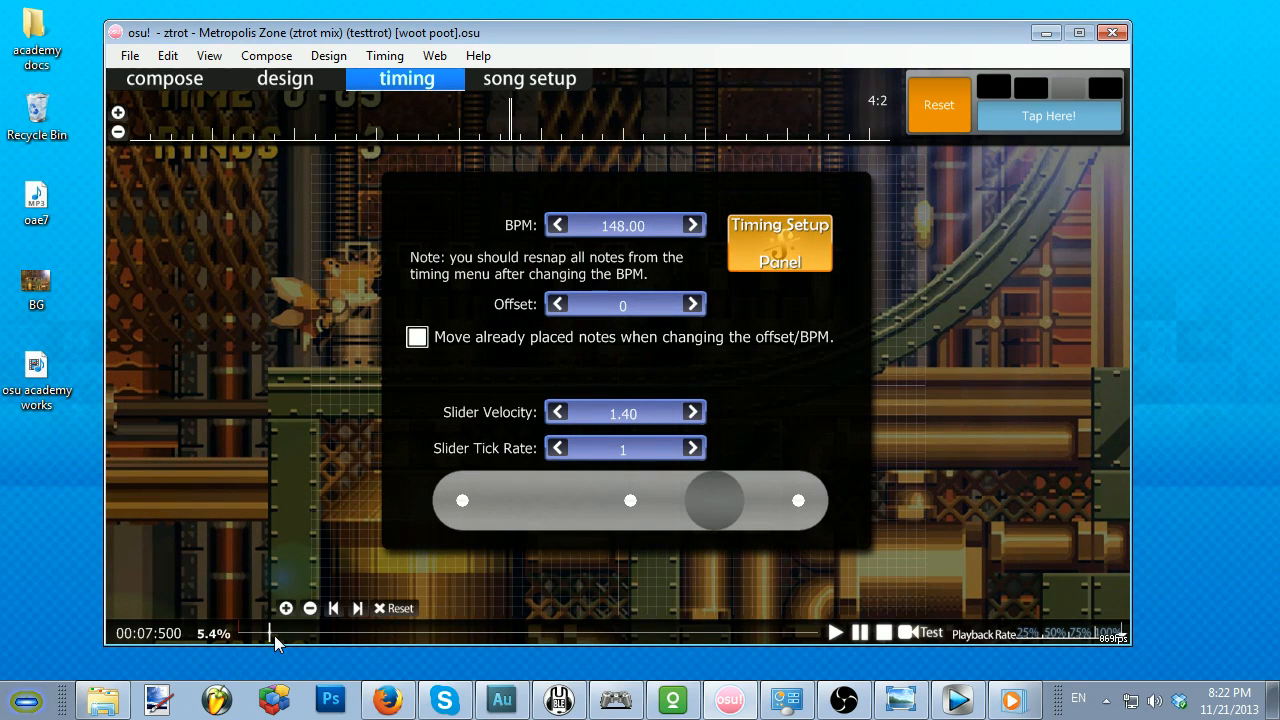
Step: Play the song from 00:07:702 in the compose view and place hit circles 2 to 10 live during playback
{"action": "left_click", "coordinate": [147, 80]}
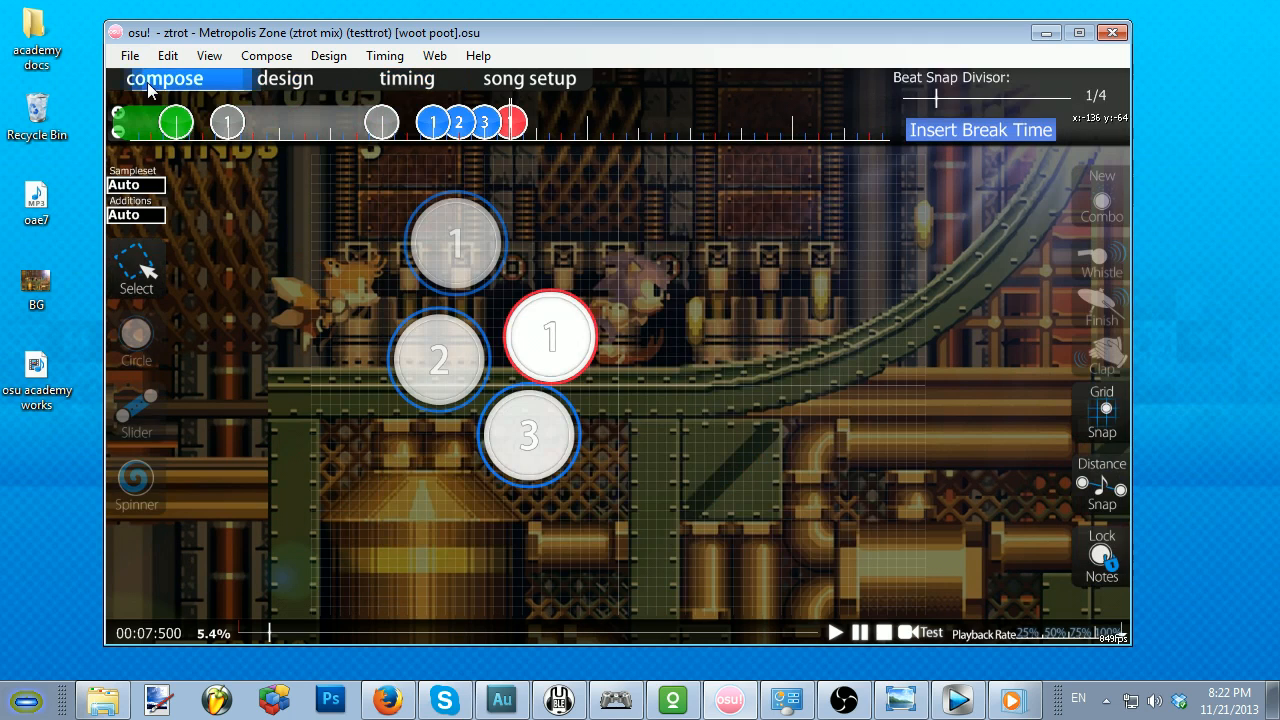
{"action": "scroll", "coordinate": [493, 418], "scroll_direction": "down", "scroll_amount": 1}
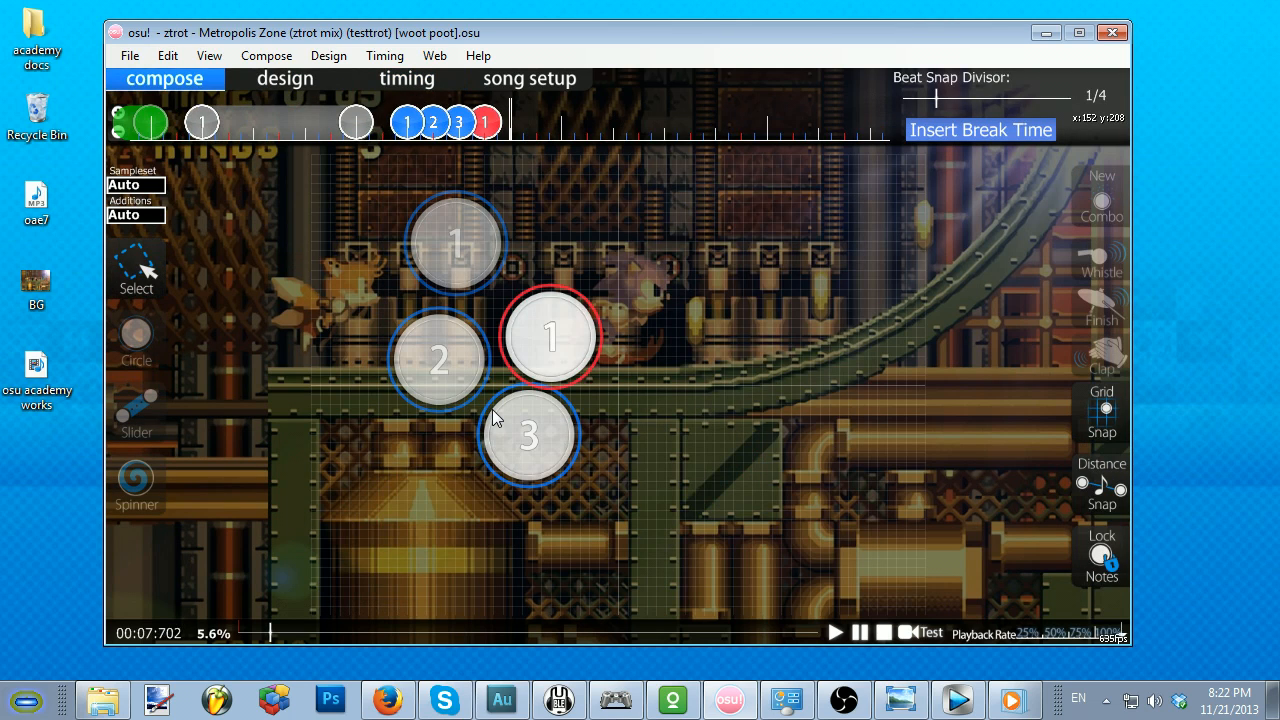
{"action": "scroll", "coordinate": [626, 464], "scroll_direction": "up", "scroll_amount": 2}
{"action": "scroll", "coordinate": [628, 456], "scroll_direction": "down", "scroll_amount": 1}
{"action": "scroll", "coordinate": [628, 456], "scroll_direction": "up", "scroll_amount": 3}
{"action": "scroll", "coordinate": [627, 456], "scroll_direction": "down", "scroll_amount": 4}
{"action": "left_click", "coordinate": [835, 632]}
{"action": "left_click", "coordinate": [136, 335]}
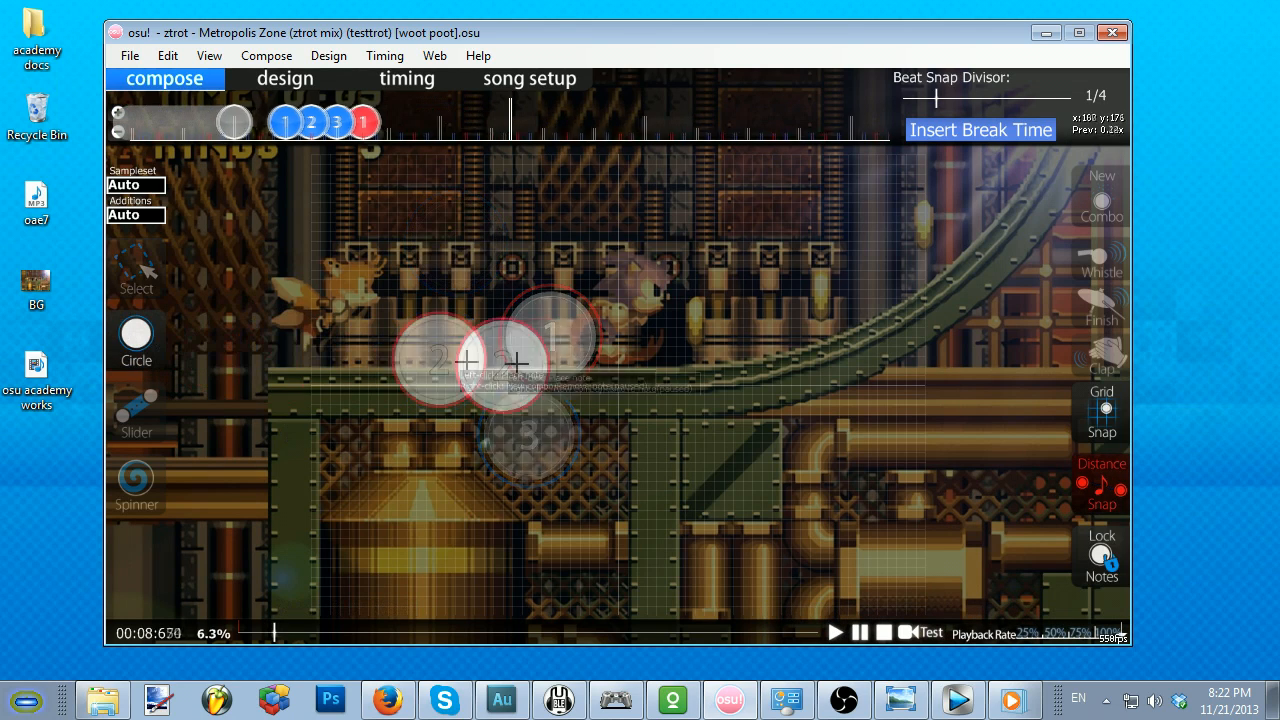
{"action": "left_click", "coordinate": [719, 386]}
{"action": "left_click", "coordinate": [719, 386]}
{"action": "left_click", "coordinate": [717, 386]}
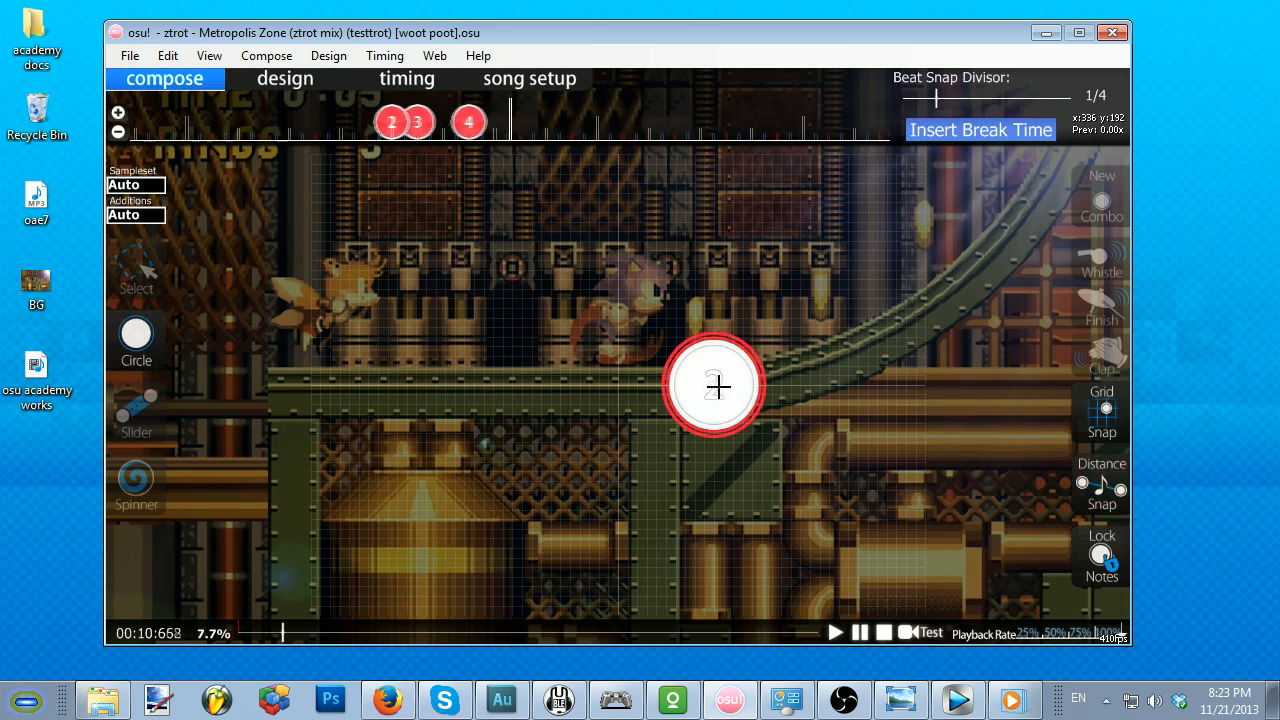
{"action": "left_click", "coordinate": [537, 383]}
{"action": "left_click", "coordinate": [897, 423]}
{"action": "left_click", "coordinate": [772, 412]}
{"action": "left_click", "coordinate": [560, 394]}
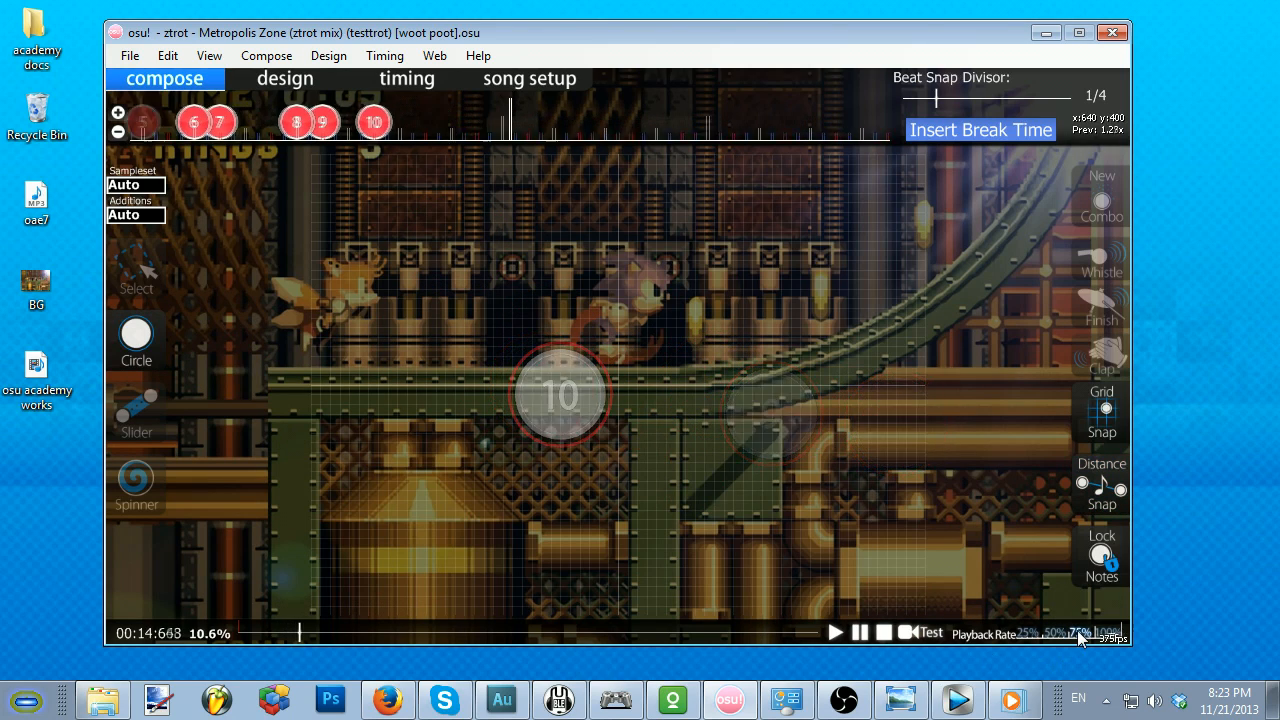
Step: Slow playback to 75% and place hit circles 11 to 16 live while the song plays
{"action": "left_click", "coordinate": [655, 481]}
{"action": "left_click", "coordinate": [655, 481]}
{"action": "left_click", "coordinate": [655, 481]}
{"action": "left_click", "coordinate": [458, 384]}
{"action": "left_click", "coordinate": [475, 425]}
{"action": "left_click", "coordinate": [645, 364]}
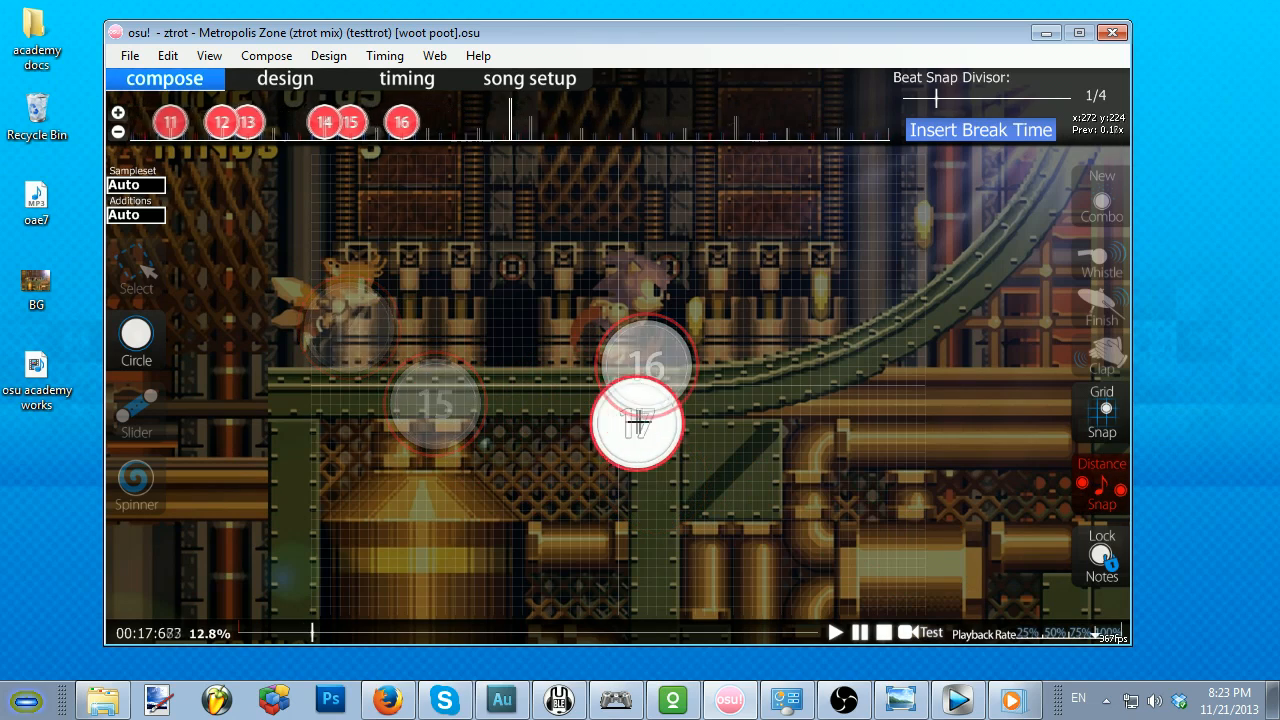
Step: Place hit circles 17 to 22 live while the song plays, and return the playback rate to 100%
{"action": "left_click", "coordinate": [512, 375]}
{"action": "left_click", "coordinate": [722, 462]}
{"action": "left_click", "coordinate": [627, 423]}
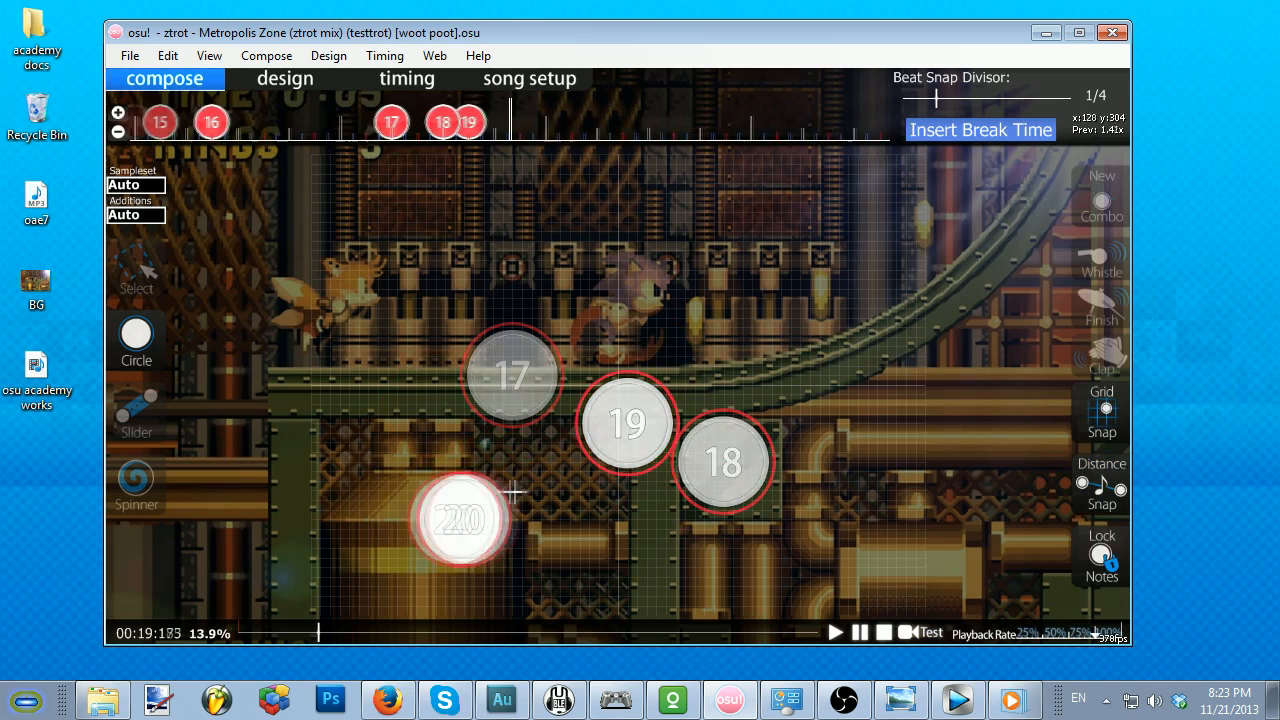
{"action": "left_click", "coordinate": [435, 424]}
{"action": "left_click", "coordinate": [435, 424]}
{"action": "left_click", "coordinate": [608, 596]}
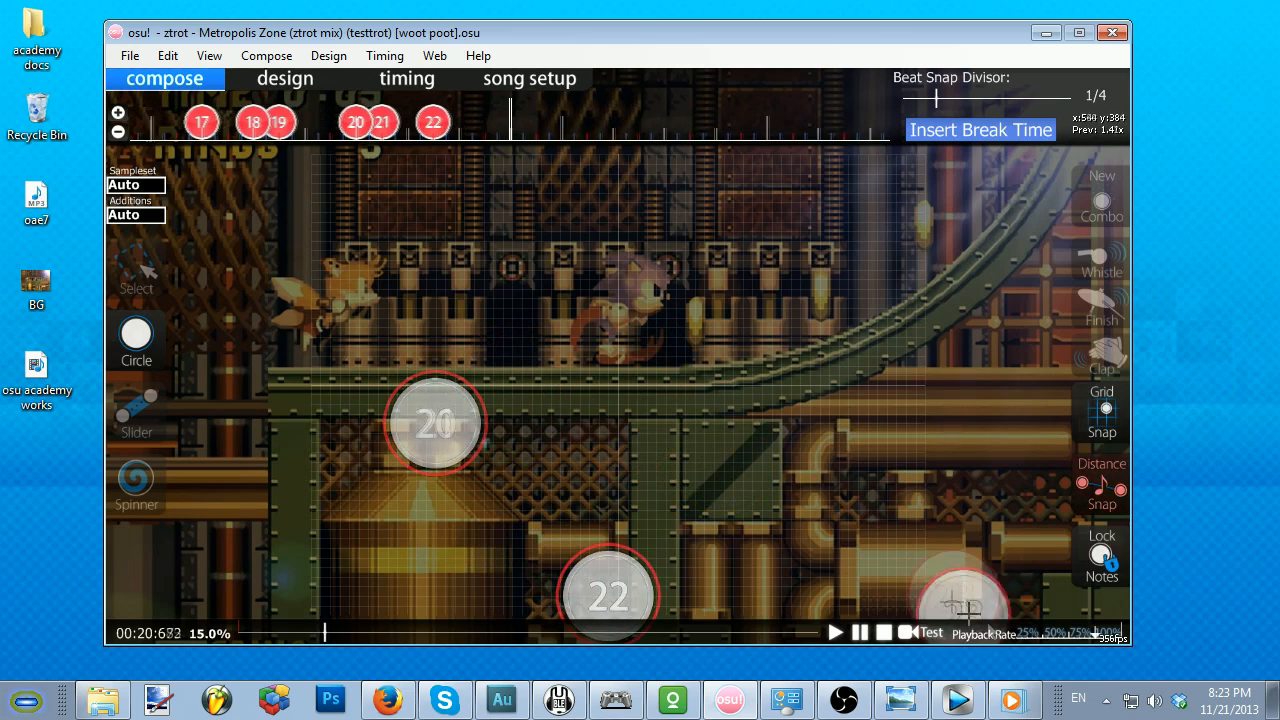
{"action": "left_click", "coordinate": [1106, 634]}
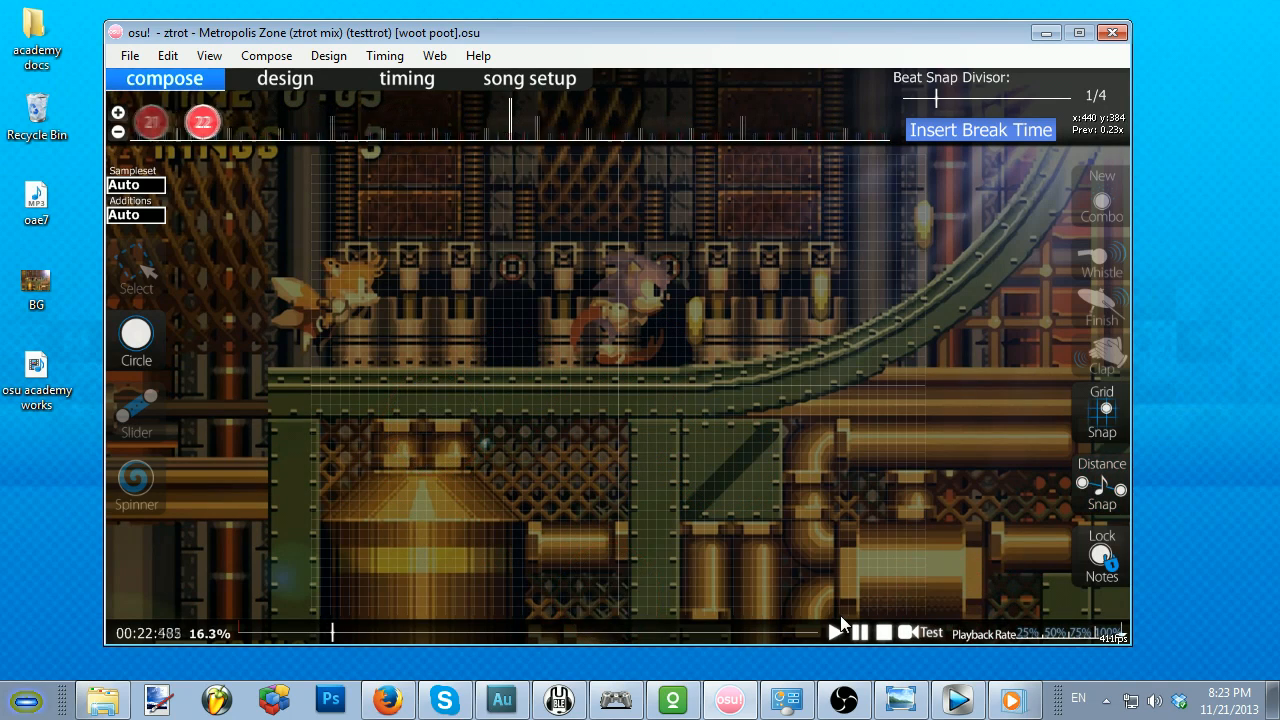
Step: Rewind the song to about 00:15 and play back the live-placed circles, pausing at 00:16:886
{"action": "scroll", "coordinate": [845, 602], "scroll_direction": "up", "scroll_amount": 15}
{"action": "scroll", "coordinate": [845, 598], "scroll_direction": "up", "scroll_amount": 2}
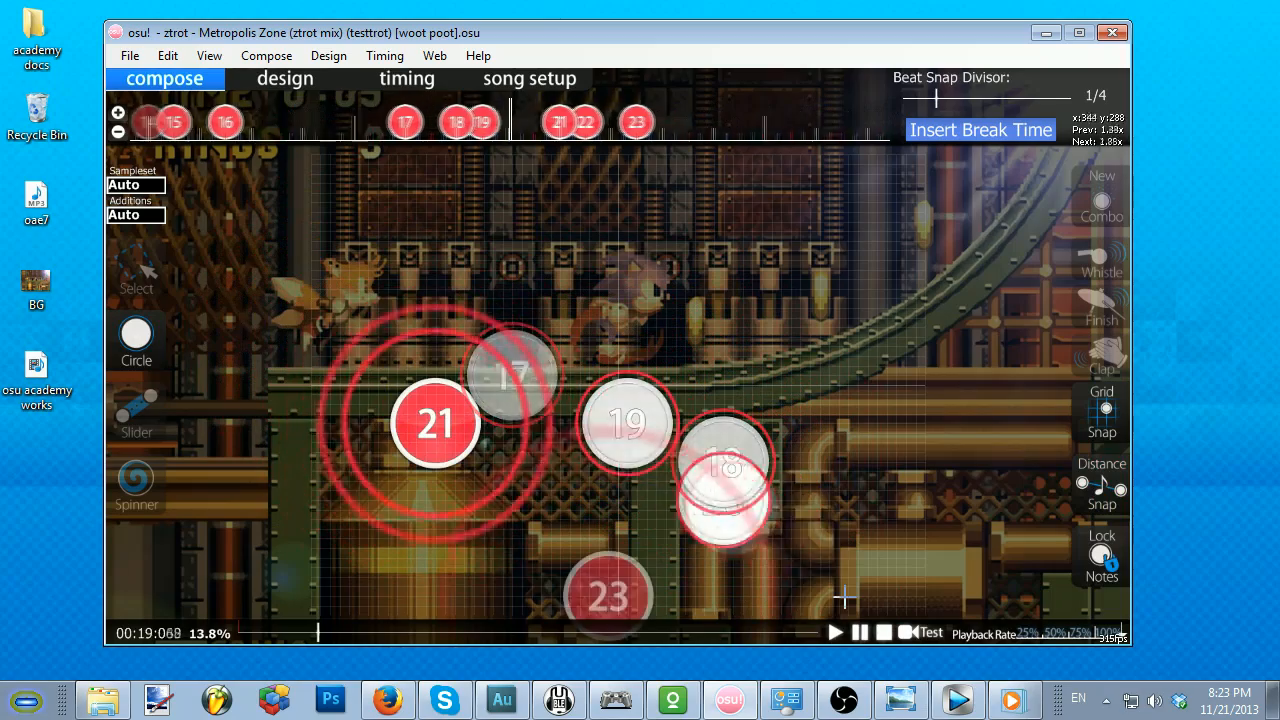
{"action": "scroll", "coordinate": [845, 595], "scroll_direction": "up", "scroll_amount": 5}
{"action": "scroll", "coordinate": [749, 543], "scroll_direction": "up", "scroll_amount": 6}
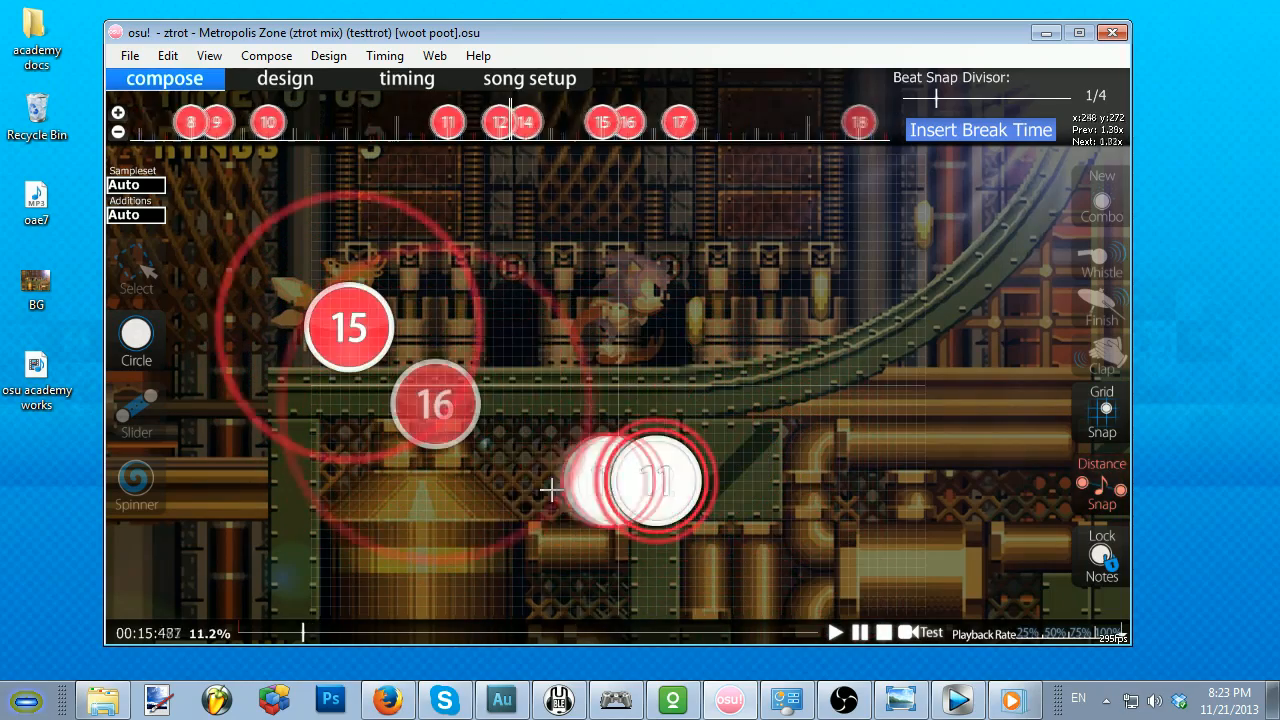
{"action": "left_click", "coordinate": [860, 632]}
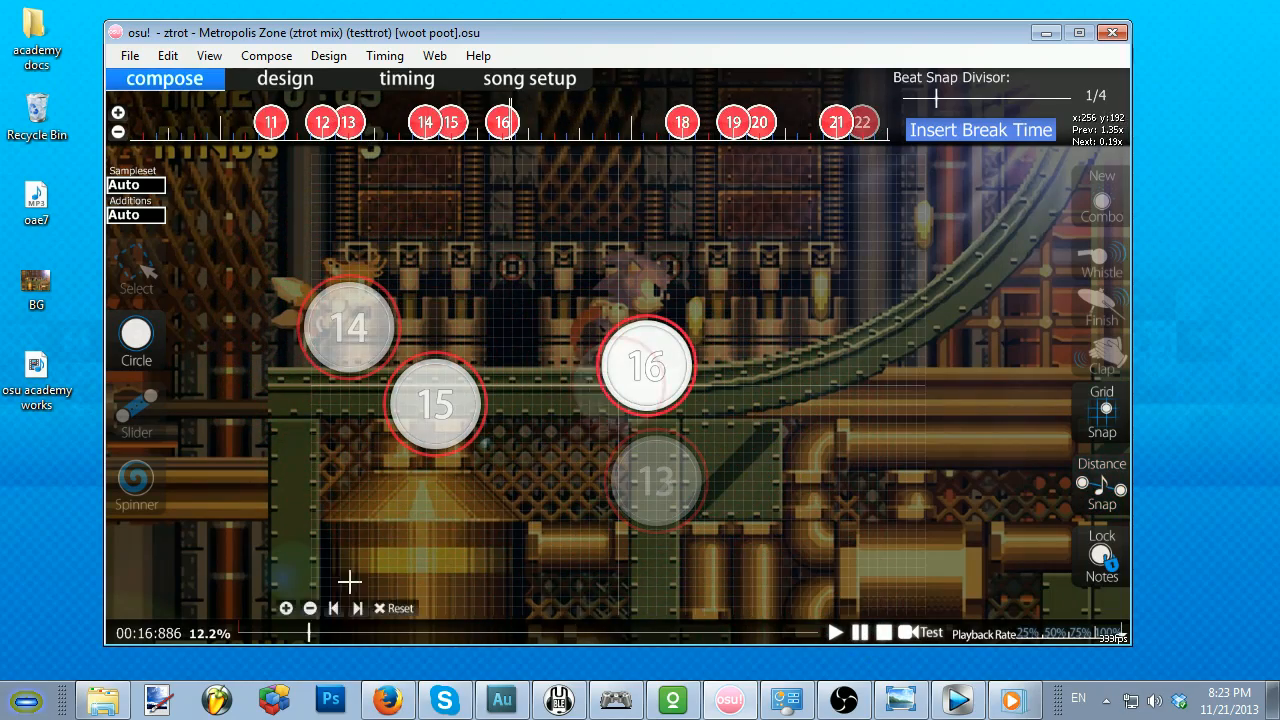
Step: Move the song position back to 00:06:891, just after the spinner, and switch to the Select tool
{"action": "left_click_drag", "start_coordinate": [318, 645], "coordinate": [277, 634]}
{"action": "scroll", "coordinate": [460, 520], "scroll_direction": "up", "scroll_amount": 5}
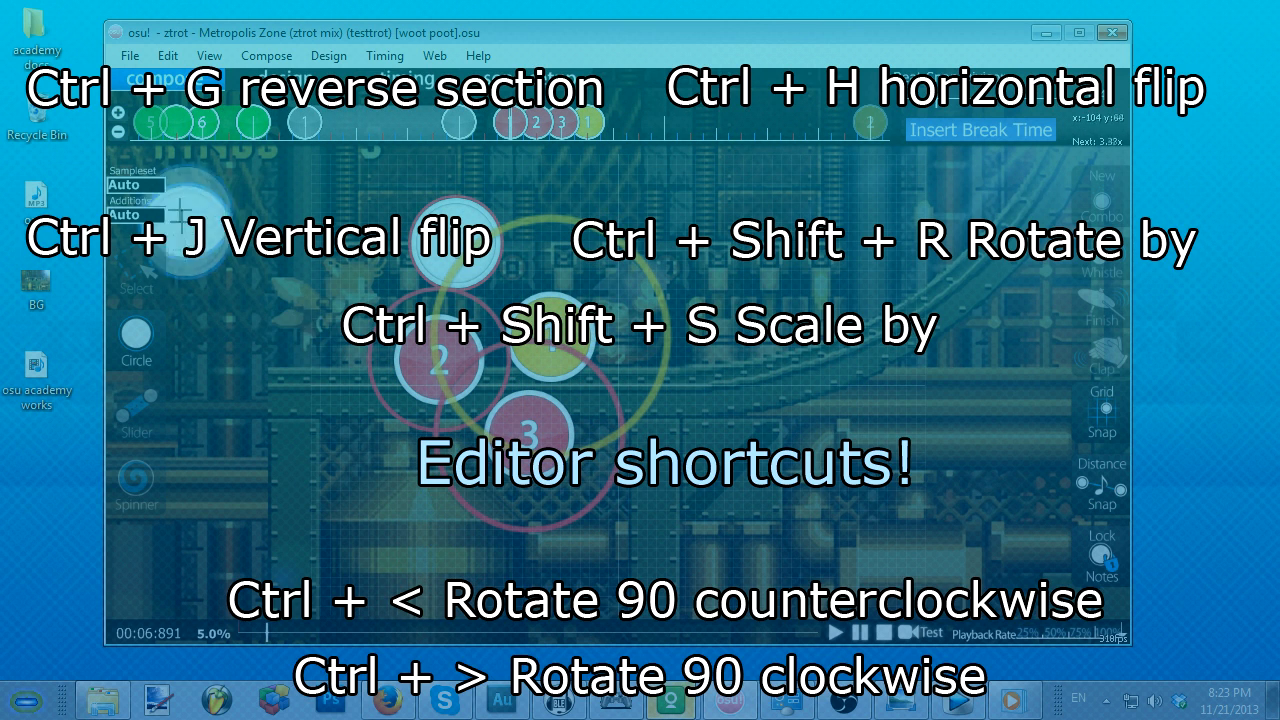
{"action": "left_click", "coordinate": [153, 264]}
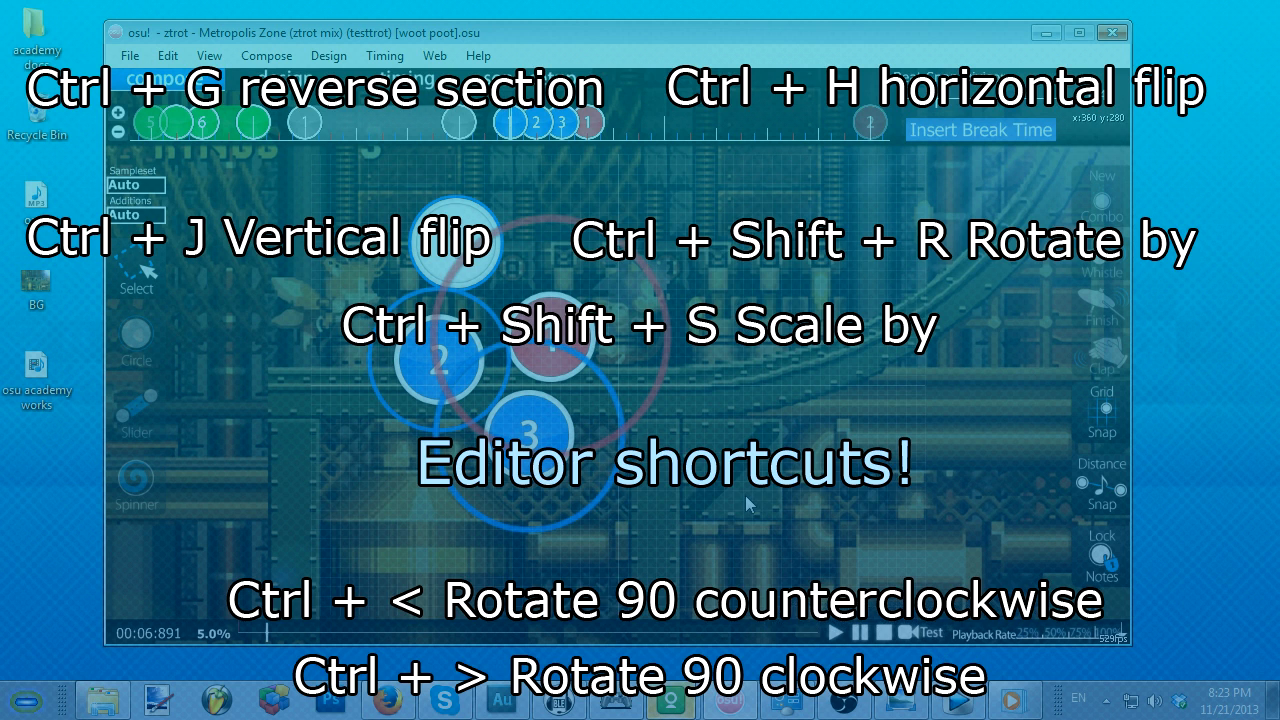
{"action": "scroll", "coordinate": [658, 436], "scroll_direction": "up", "scroll_amount": 2}
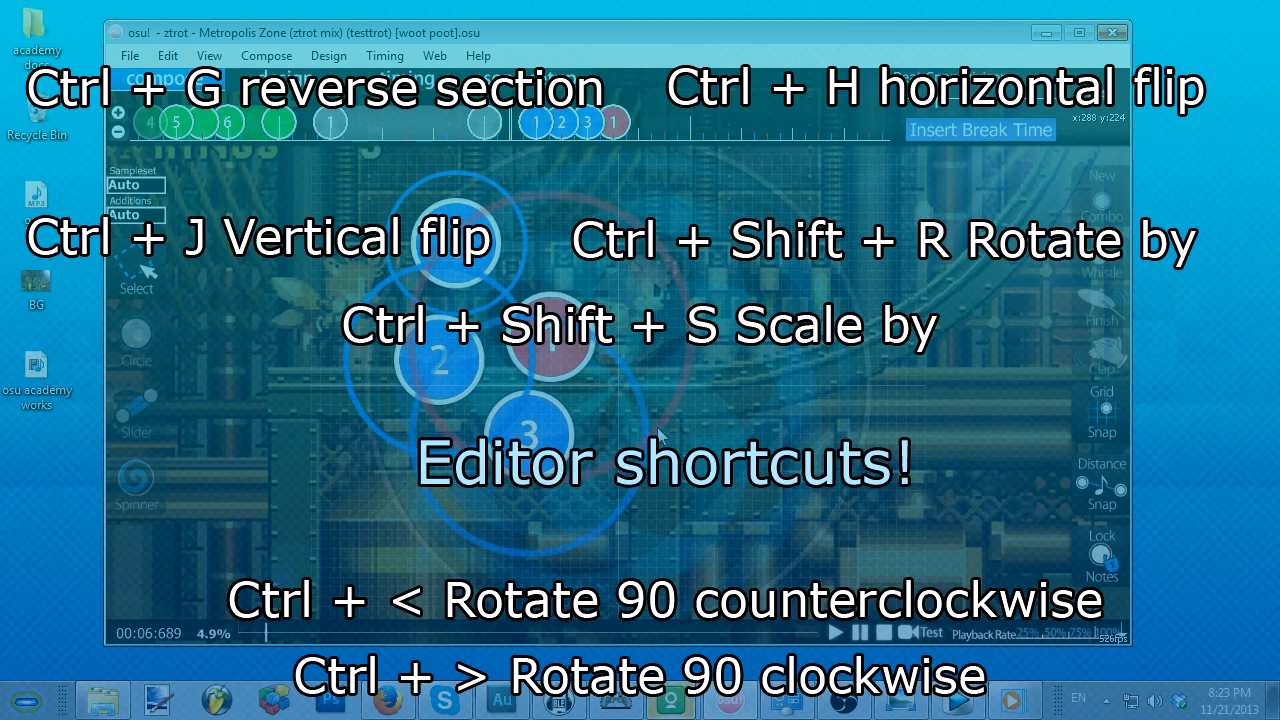
{"action": "scroll", "coordinate": [658, 436], "scroll_direction": "down", "scroll_amount": 4}
{"action": "scroll", "coordinate": [658, 429], "scroll_direction": "up", "scroll_amount": 8}
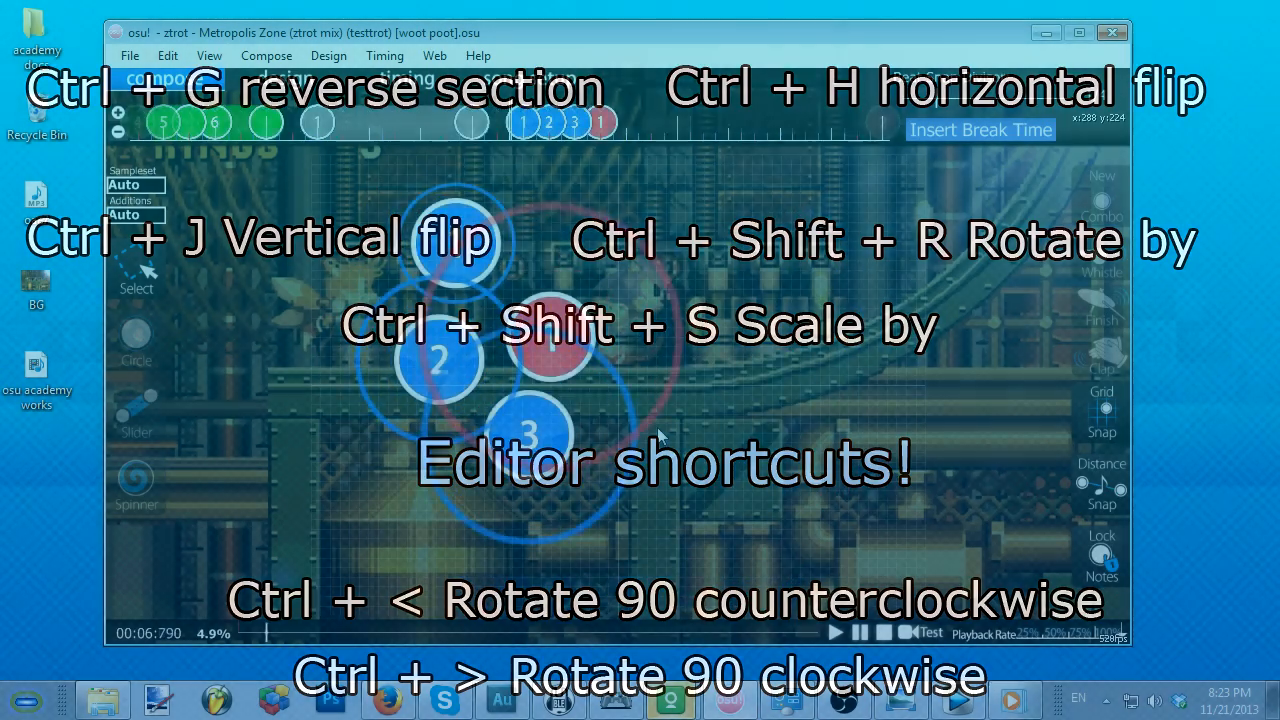
{"action": "scroll", "coordinate": [657, 427], "scroll_direction": "up", "scroll_amount": 1}
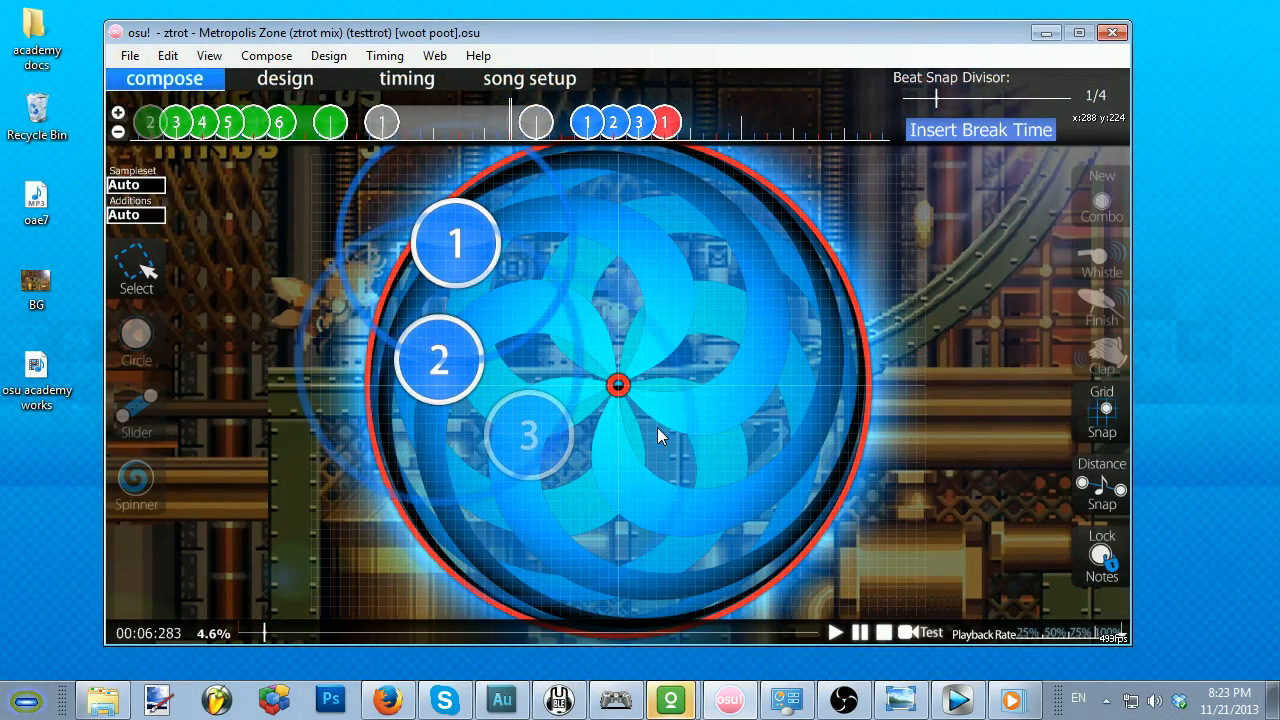
{"action": "scroll", "coordinate": [657, 427], "scroll_direction": "down", "scroll_amount": 5}
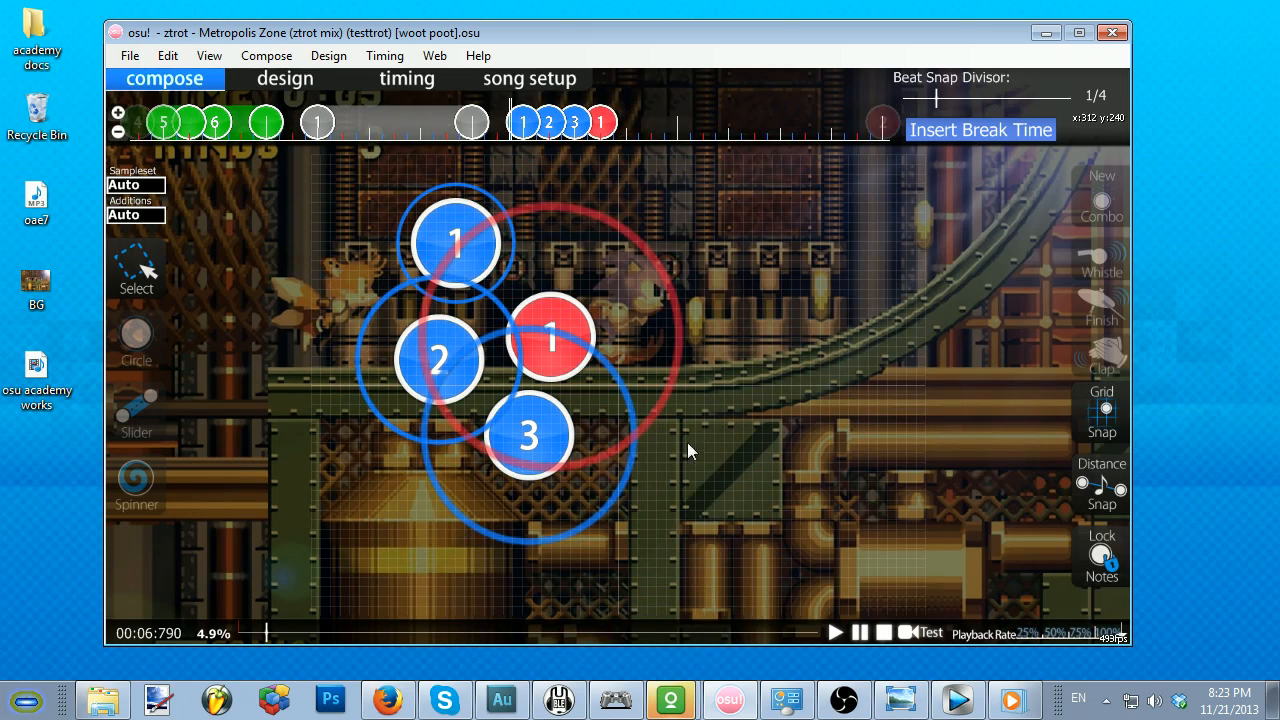
Step: Save the beatmap and test-play it from 00:06:891, hitting the circles with both keys, and return to the editor
{"action": "left_click", "coordinate": [921, 633]}
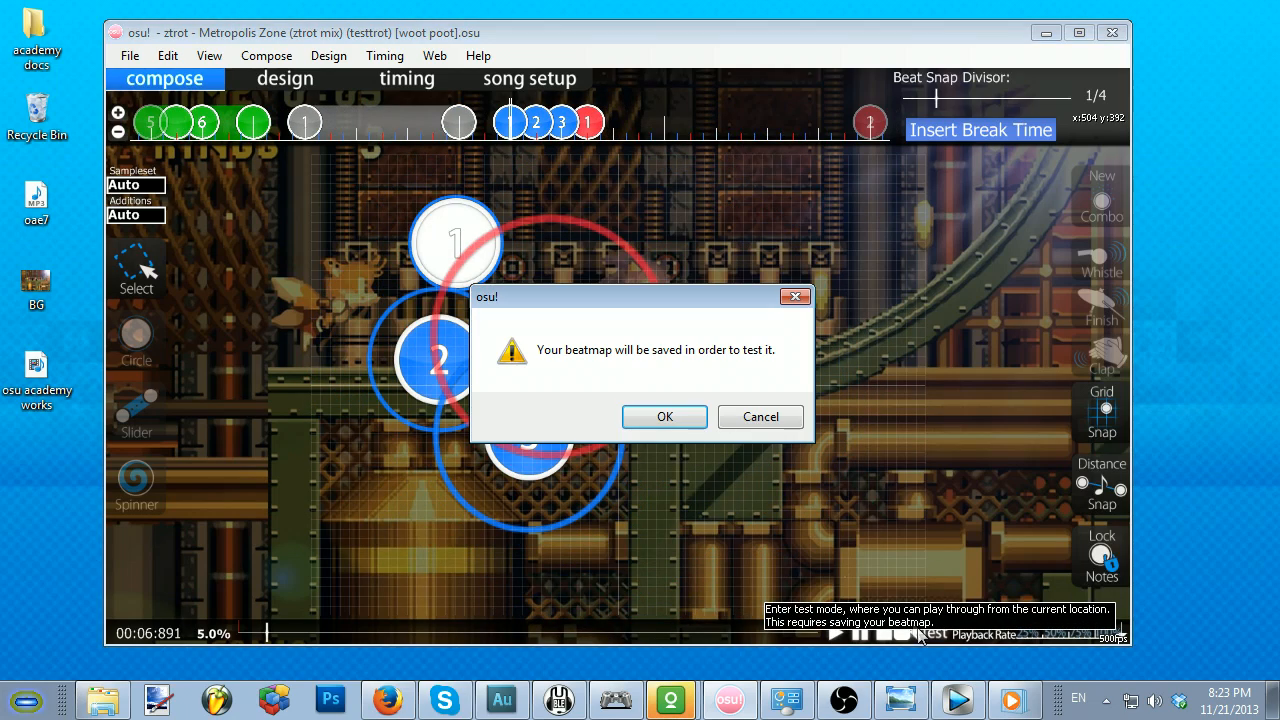
{"action": "left_click", "coordinate": [665, 417]}
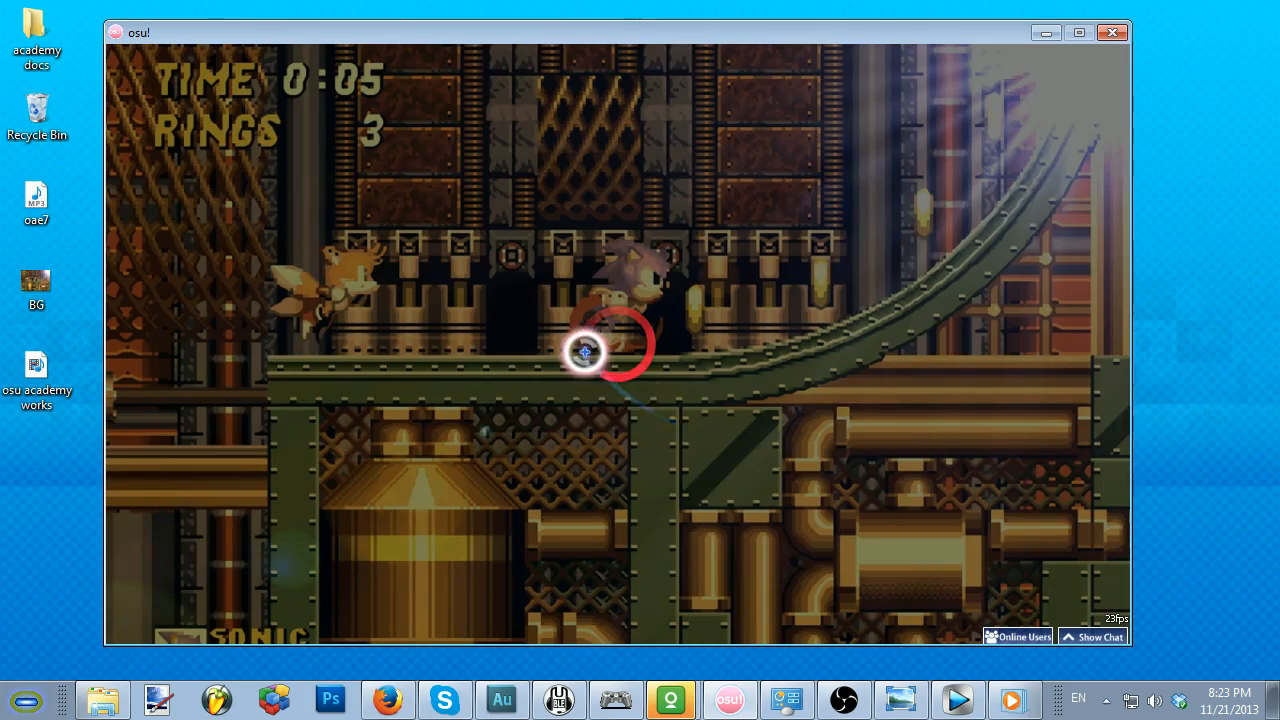
{"action": "key", "text": "x"}
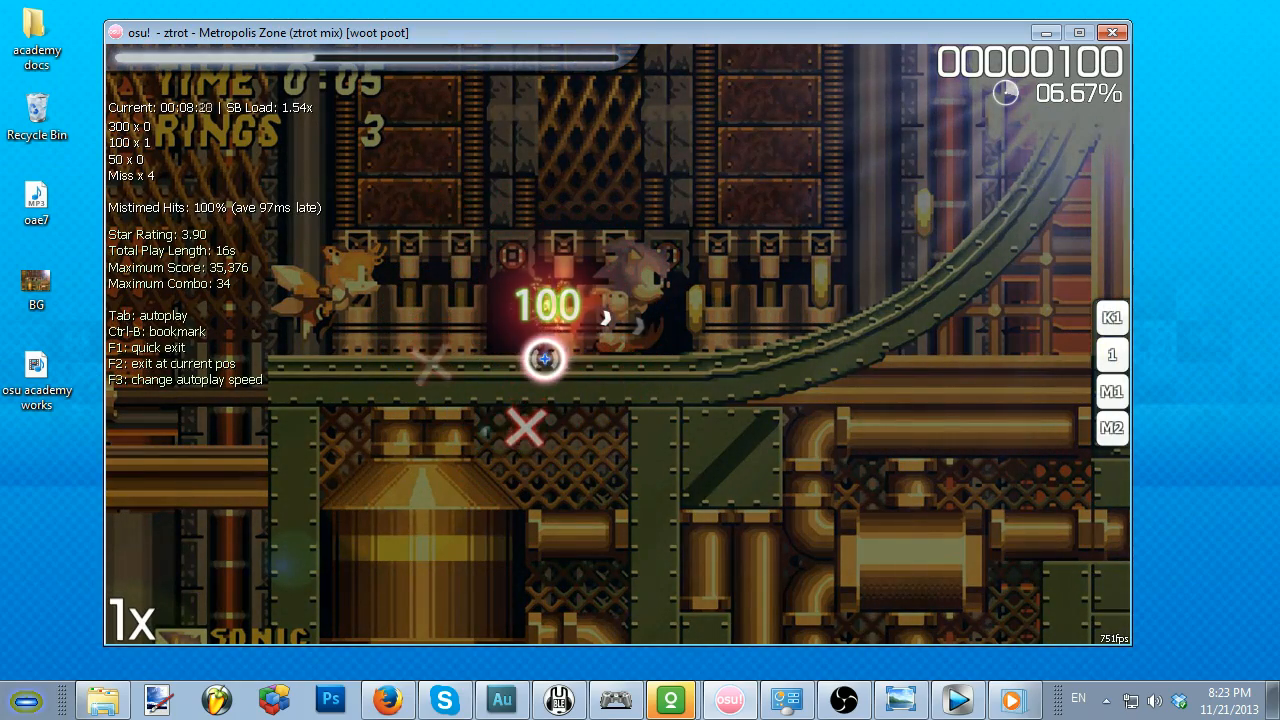
{"action": "key", "text": "z"}
{"action": "key", "text": "x"}
{"action": "key", "text": "z"}
{"action": "key", "text": "z"}
{"action": "key", "text": "x"}
{"action": "key", "text": "x"}
{"action": "key", "text": "z"}
{"action": "key", "text": "x"}
{"action": "key", "text": "z"}
{"action": "key", "text": "x"}
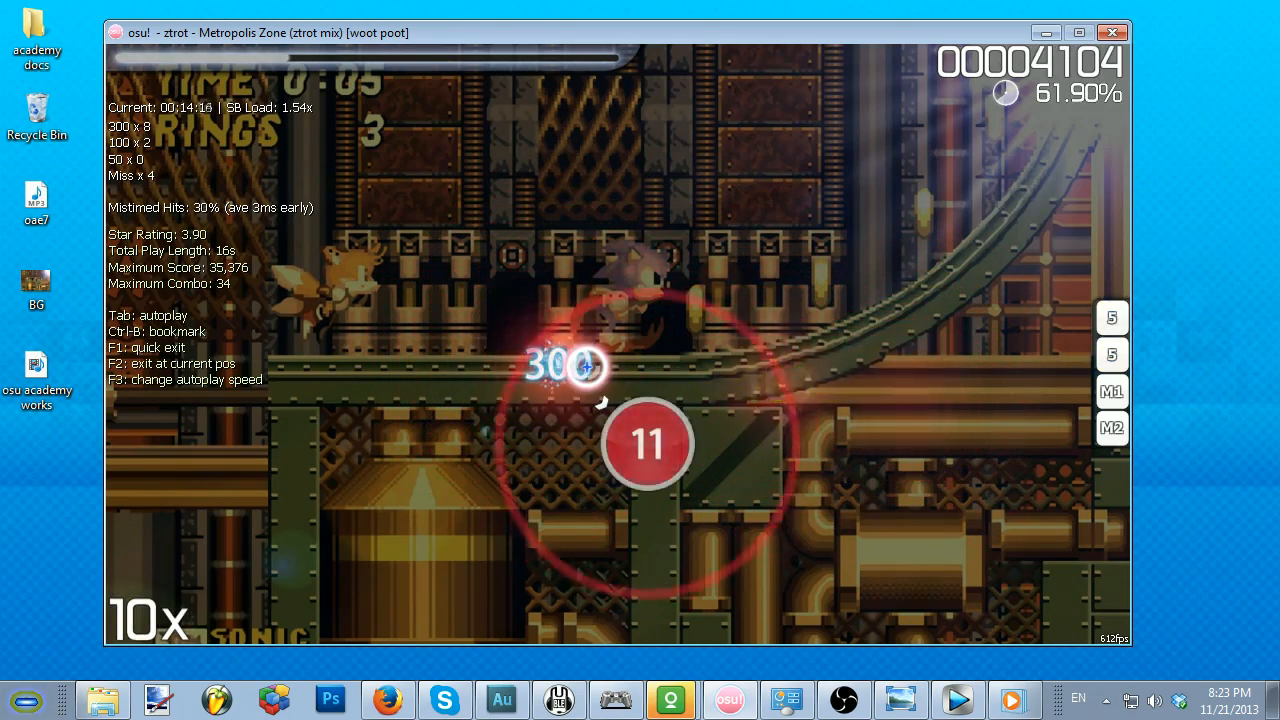
{"action": "key", "text": "Escape"}
{"action": "left_click", "coordinate": [626, 480]}
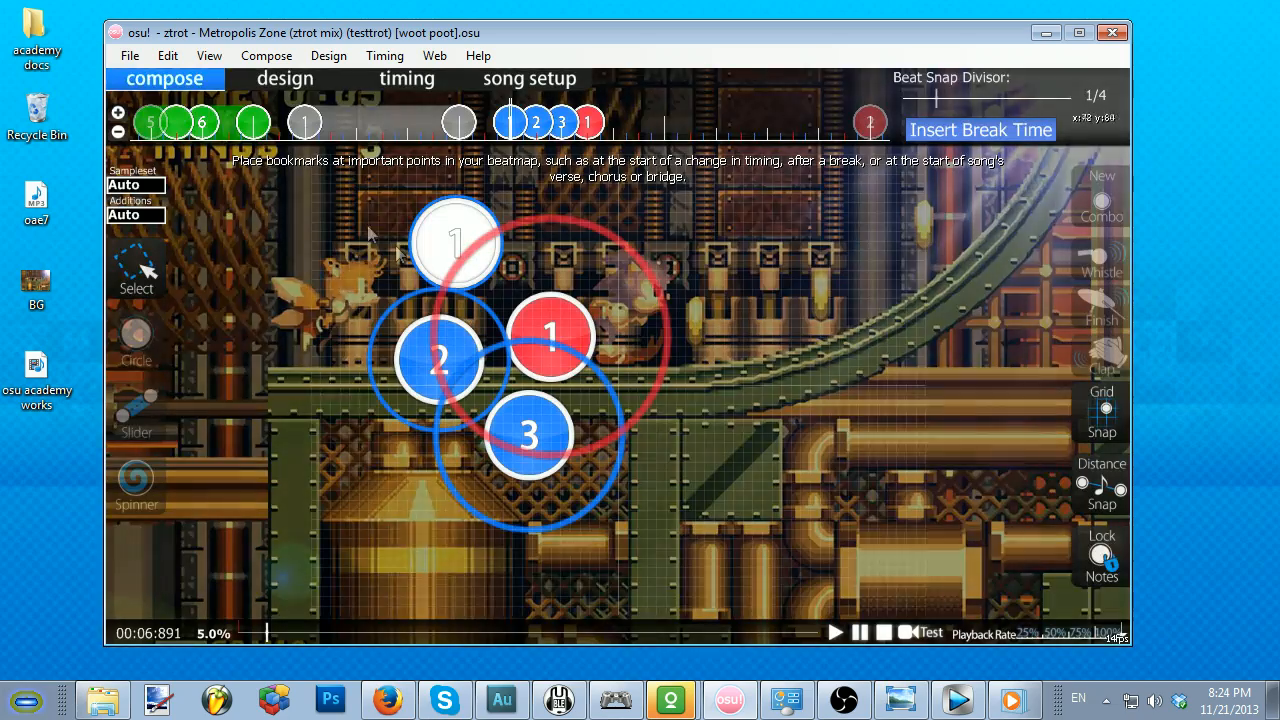
Step: Open the beatmap submission dialog, look over its guideline links and upload option, and cancel without uploading
{"action": "left_click", "coordinate": [130, 55]}
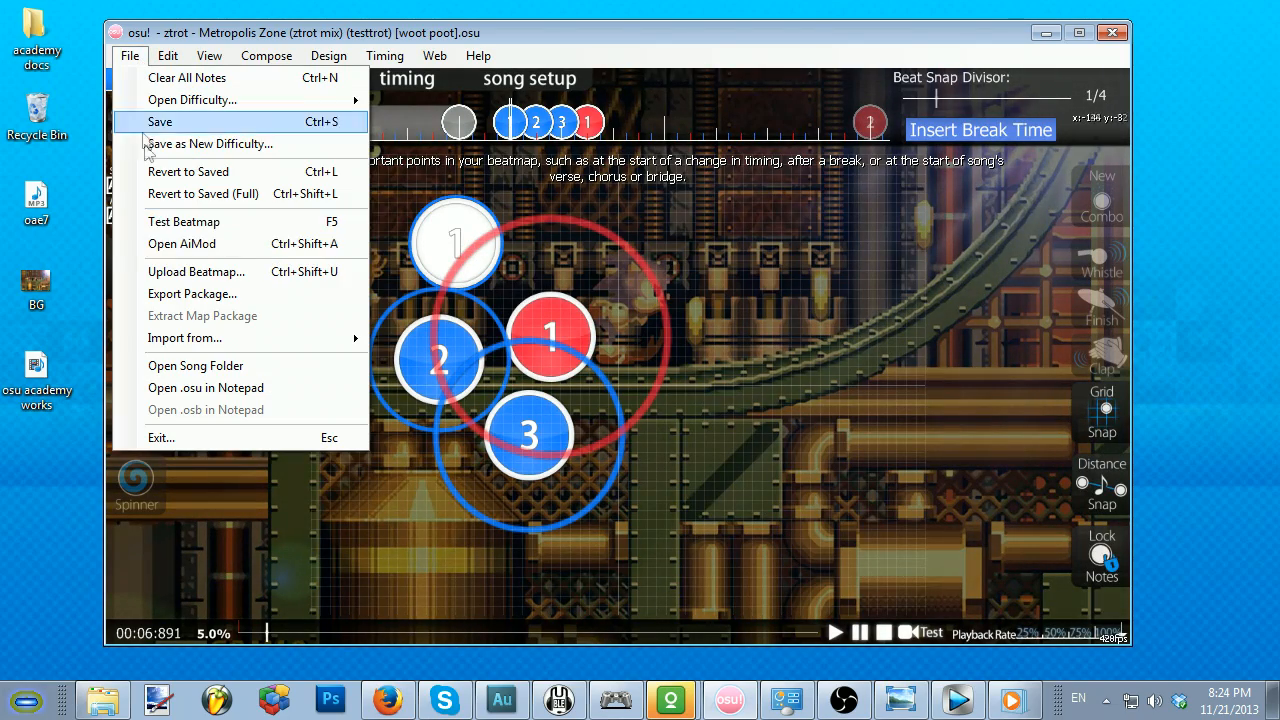
{"action": "left_click", "coordinate": [186, 272]}
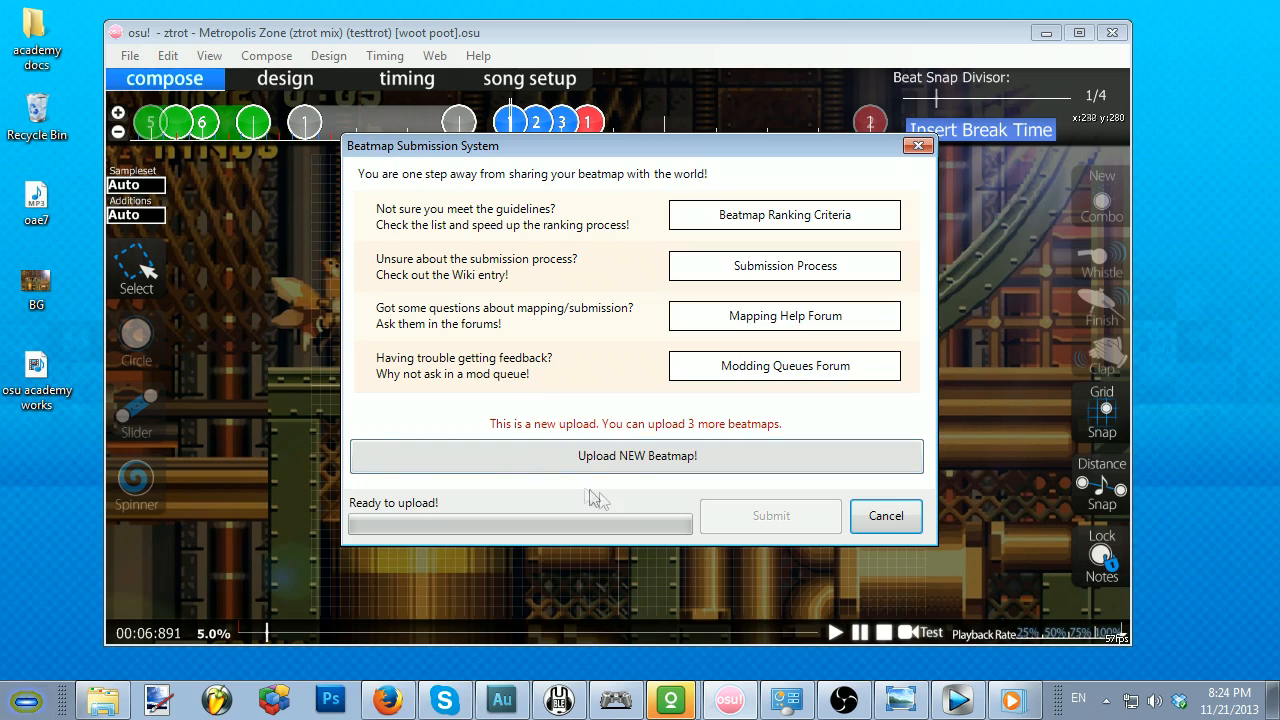
{"action": "left_click", "coordinate": [884, 516]}
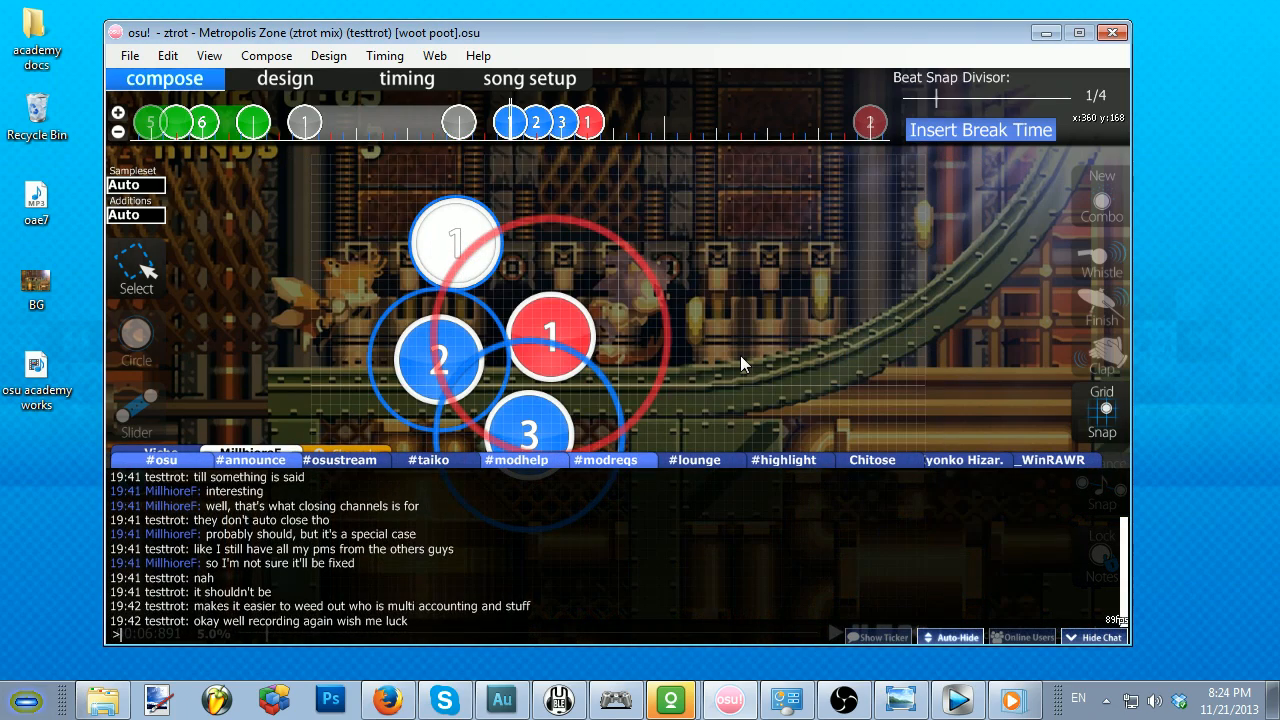
Step: Hide the chat overlay and display the editor's quick reference of universal shortcuts
{"action": "key", "text": "F8"}
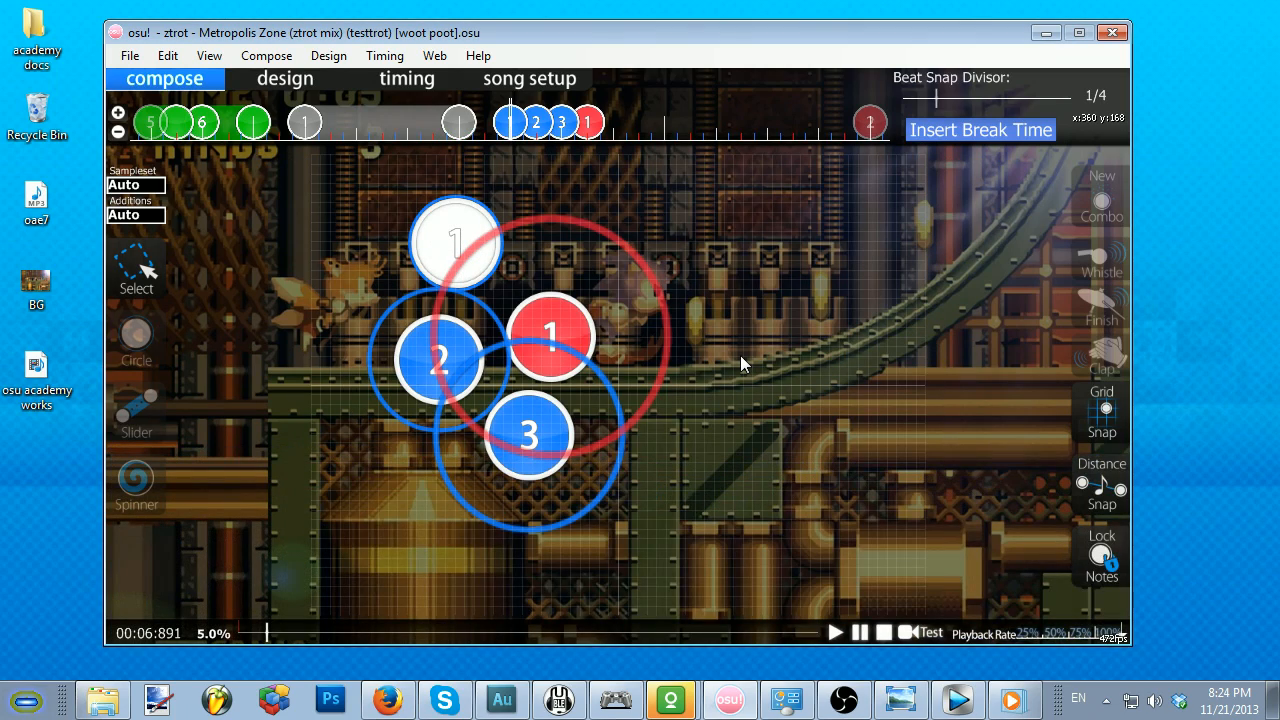
{"action": "key", "text": "F1"}
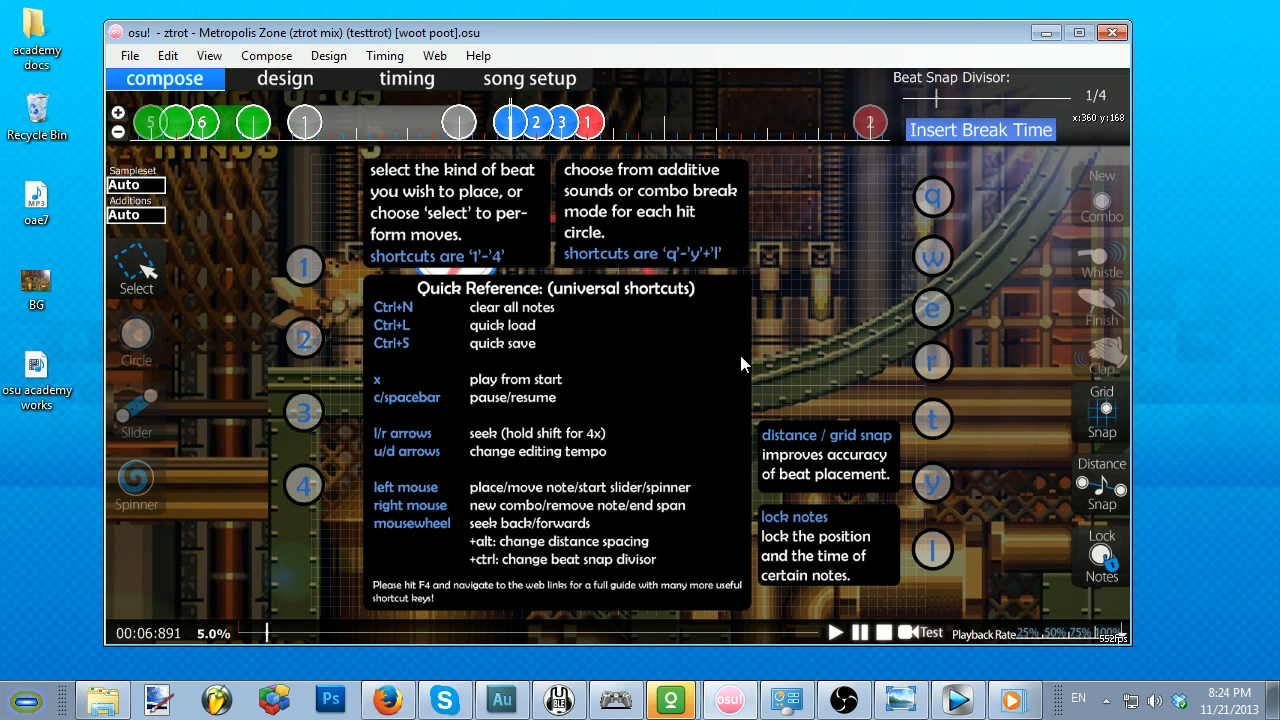